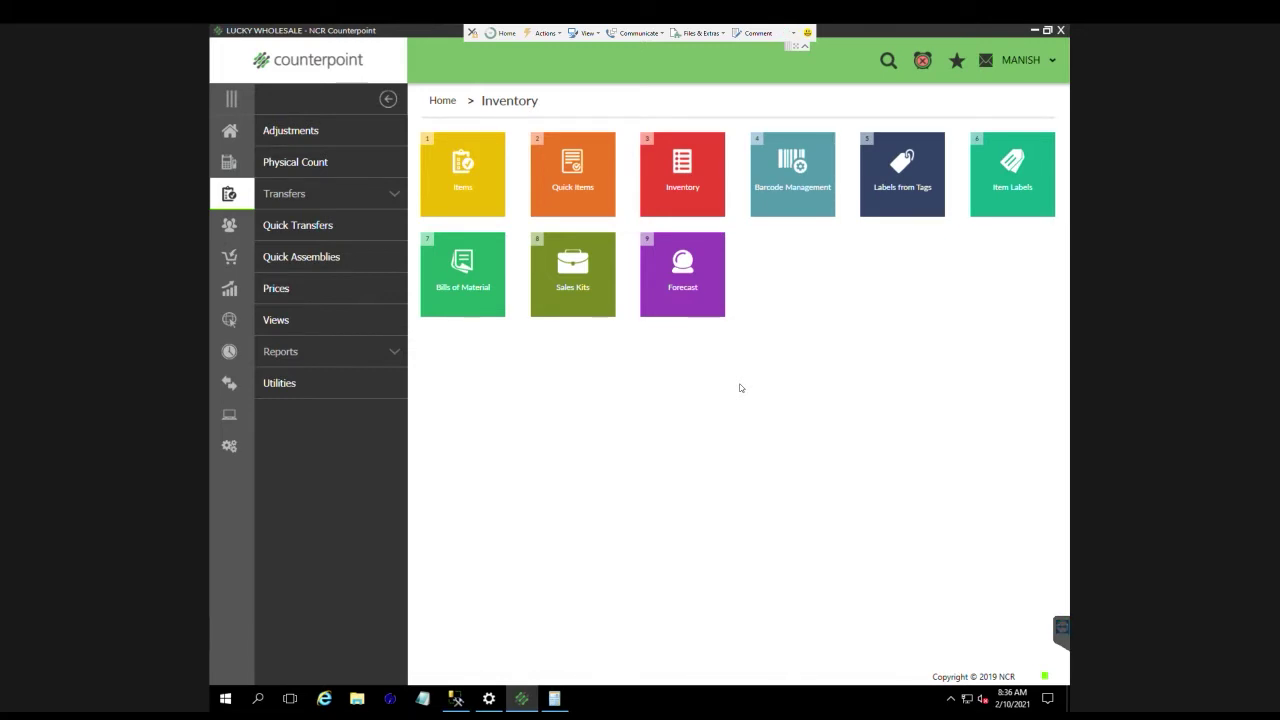
Open Ticket Entry under the Point of Sale tickets and log in with the preset store, station and drawer.
left_click(229, 131)
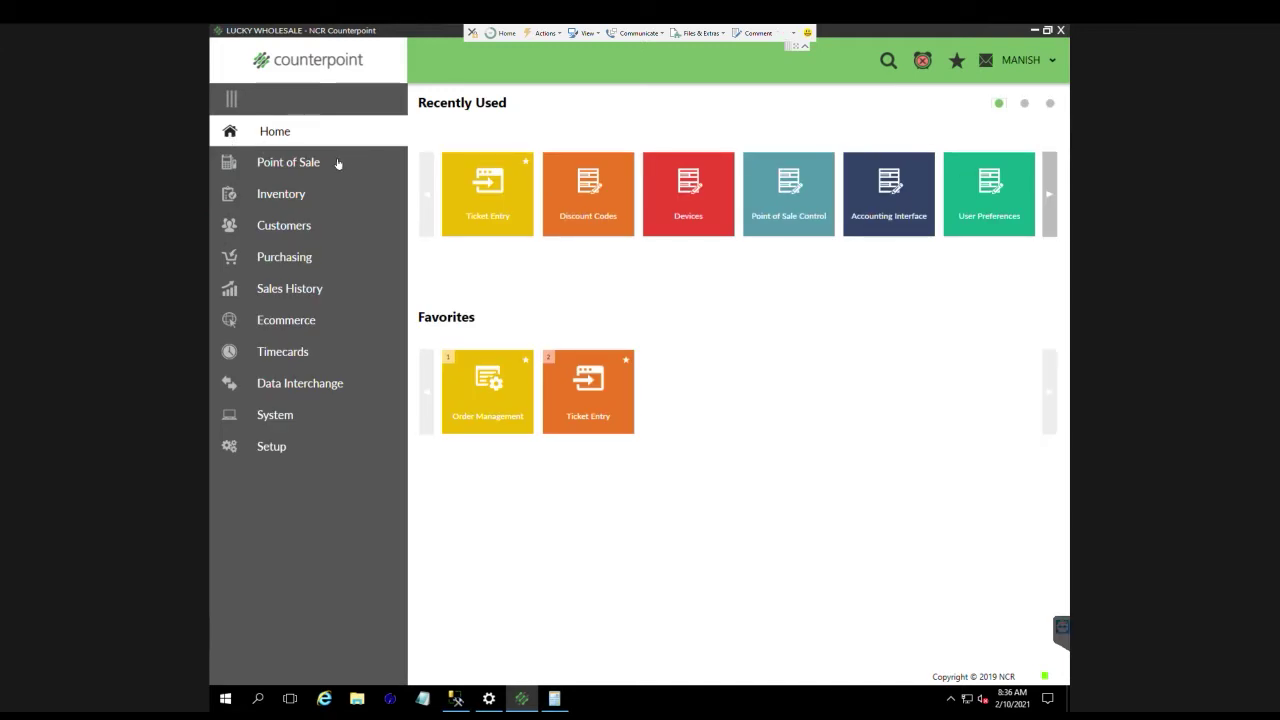
left_click(273, 166)
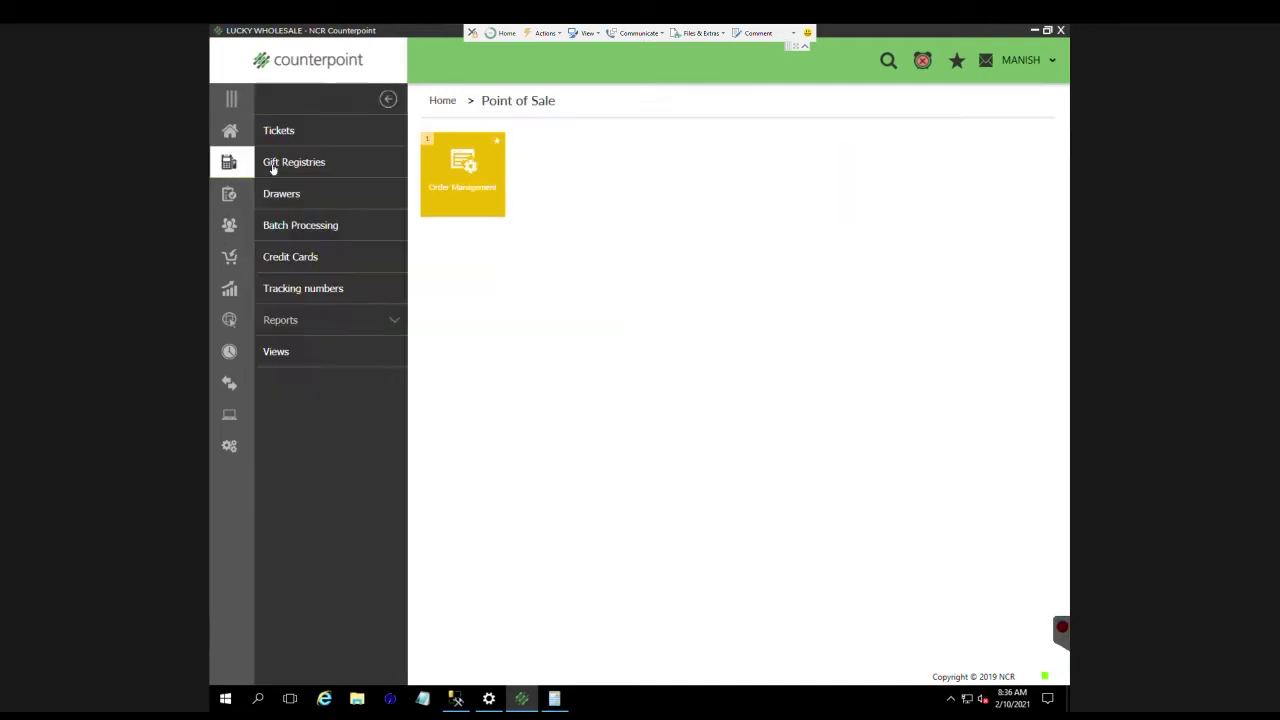
left_click(316, 131)
left_click(459, 183)
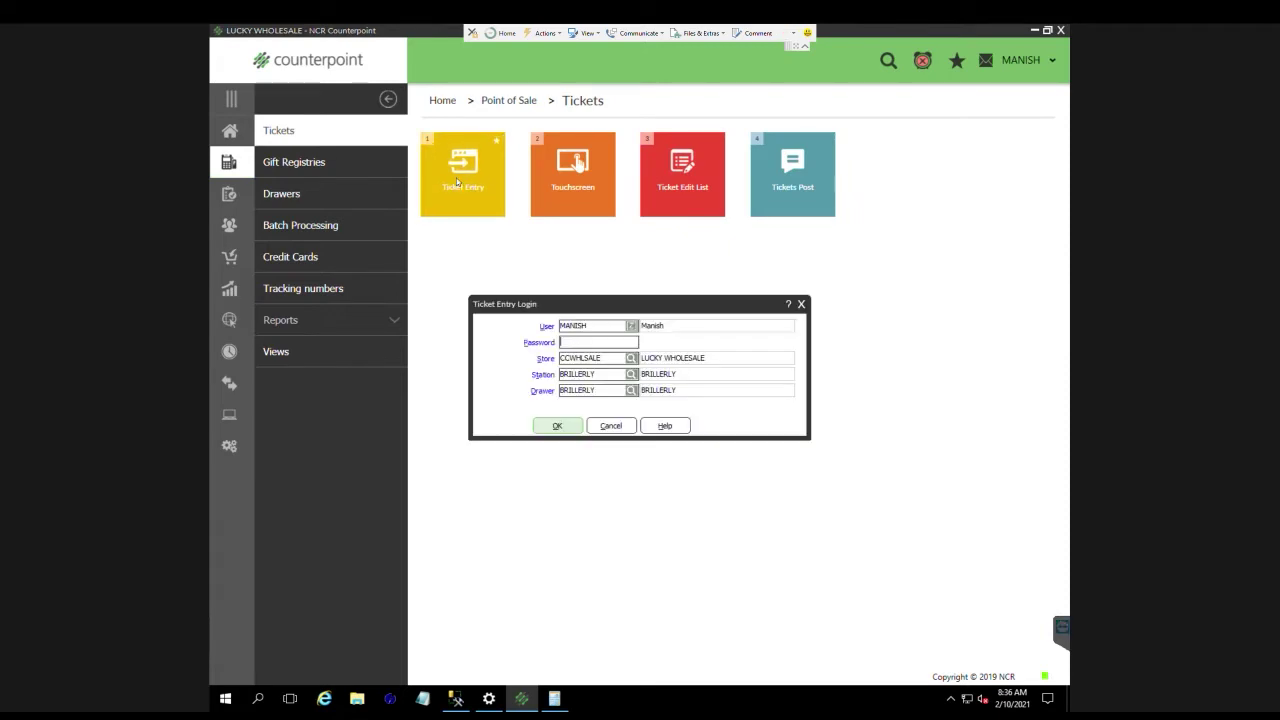
key("Return")
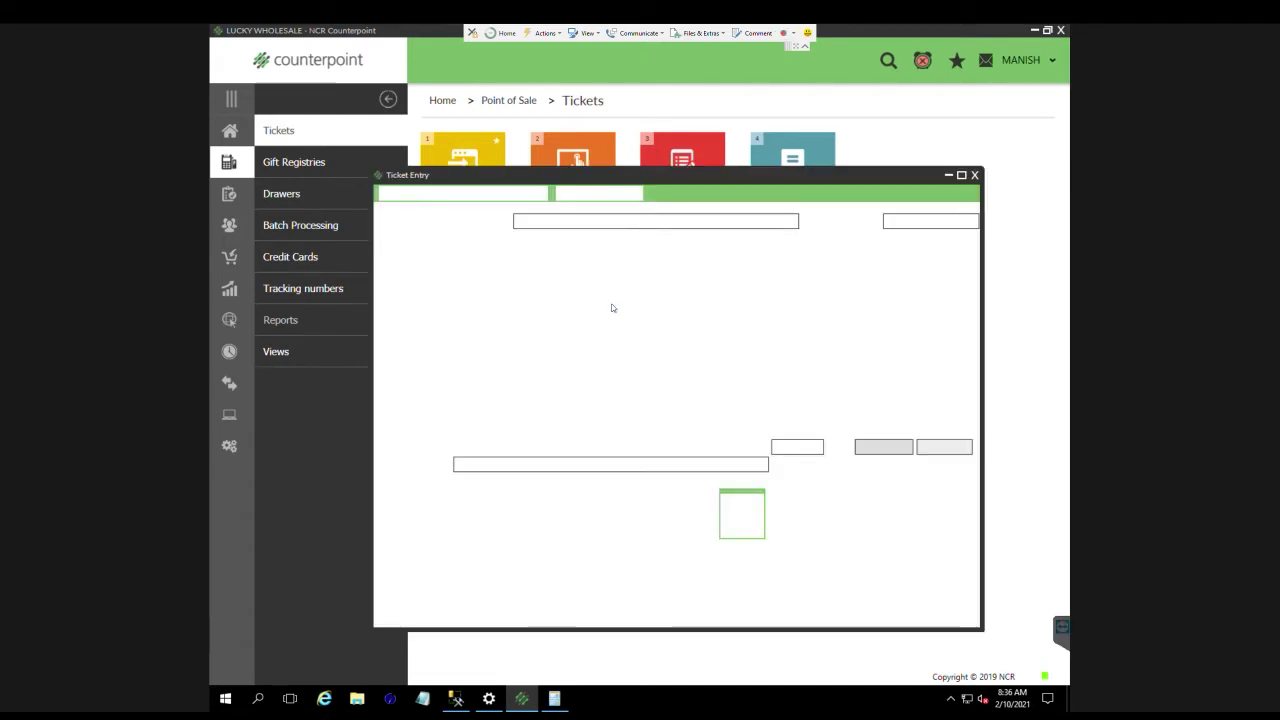
key("BackSpace")
key("BackSpace")
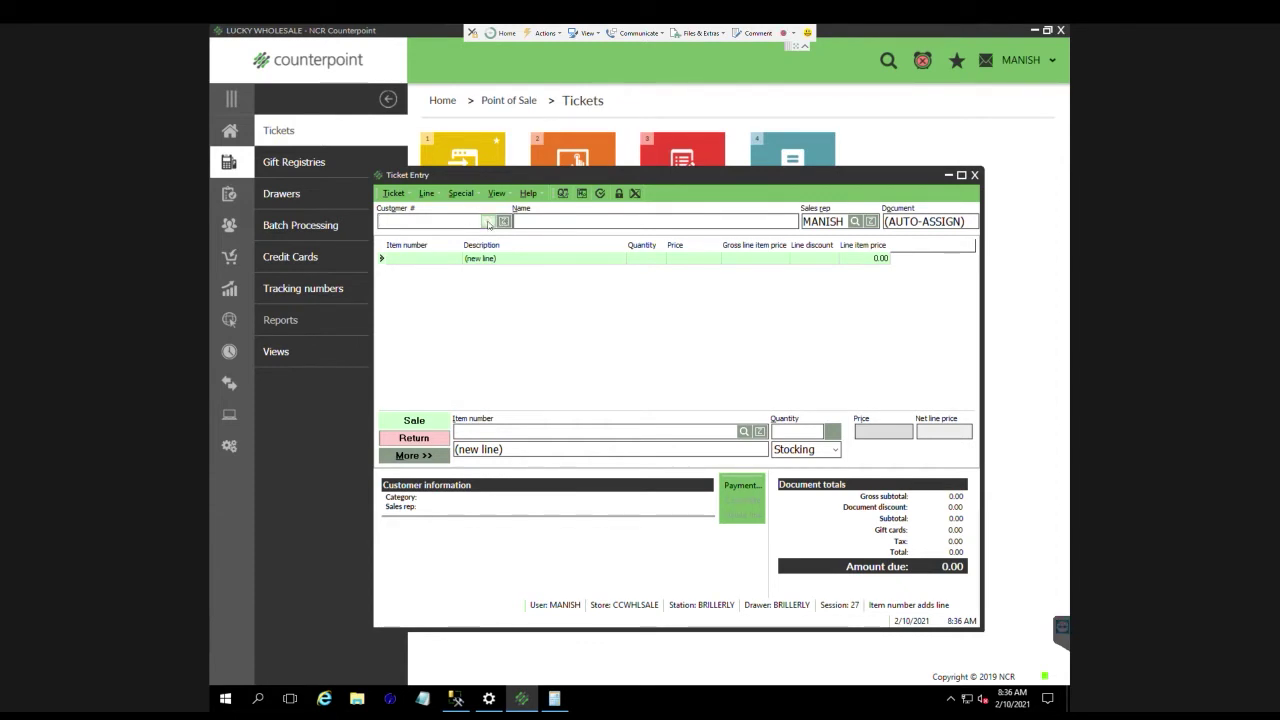
Look up Afoo Extra Super Market and assign it as the ticket's customer.
left_click(488, 221)
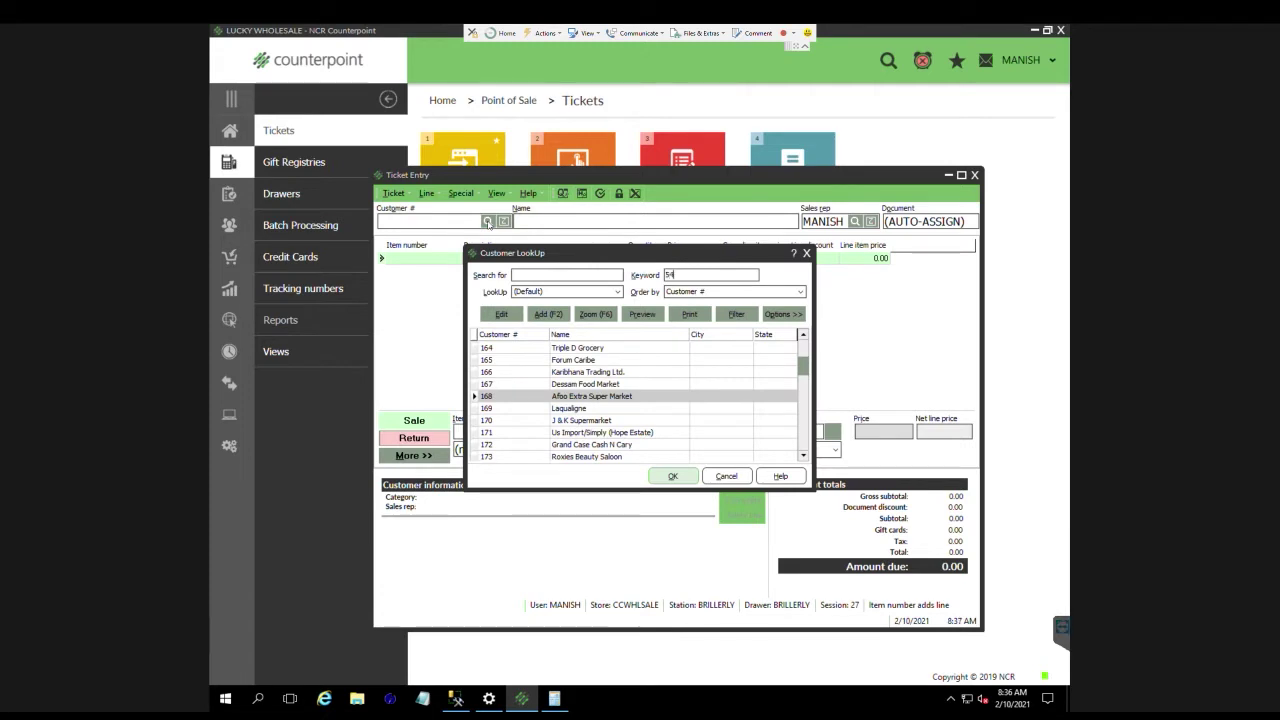
key("BackSpace")
key("BackSpace")
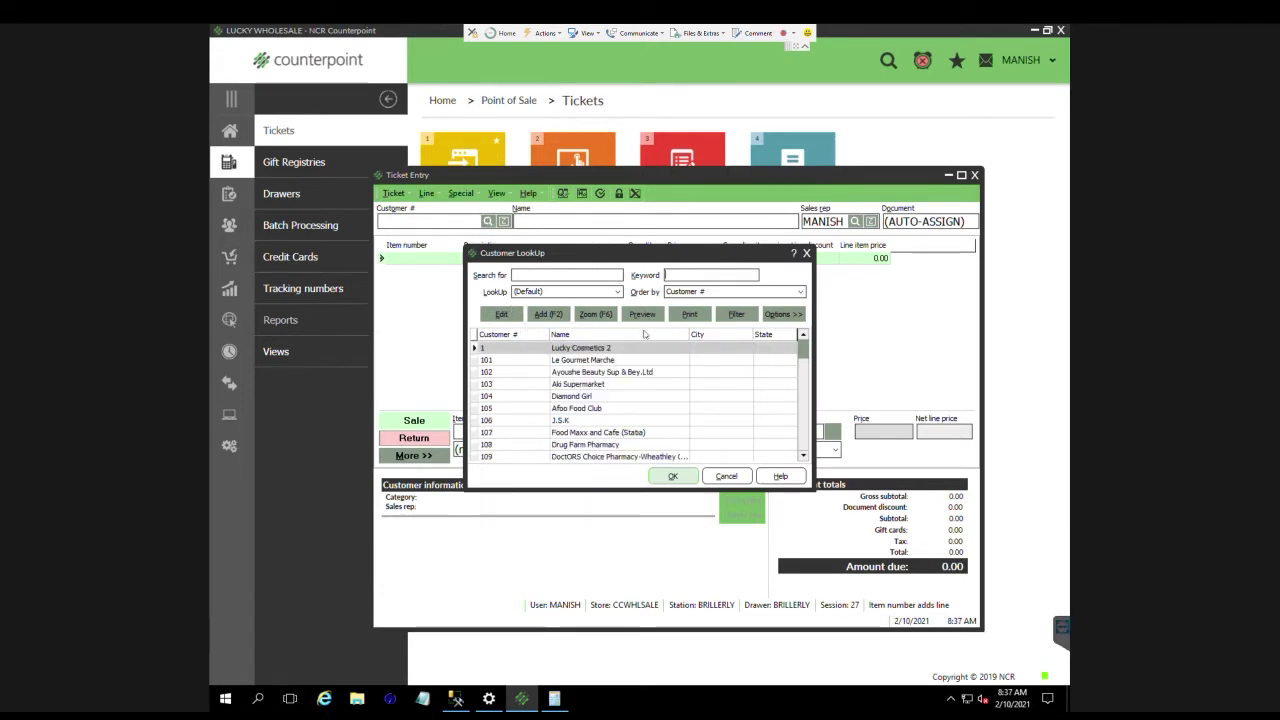
key("Down")
key("Down")
key("Return")
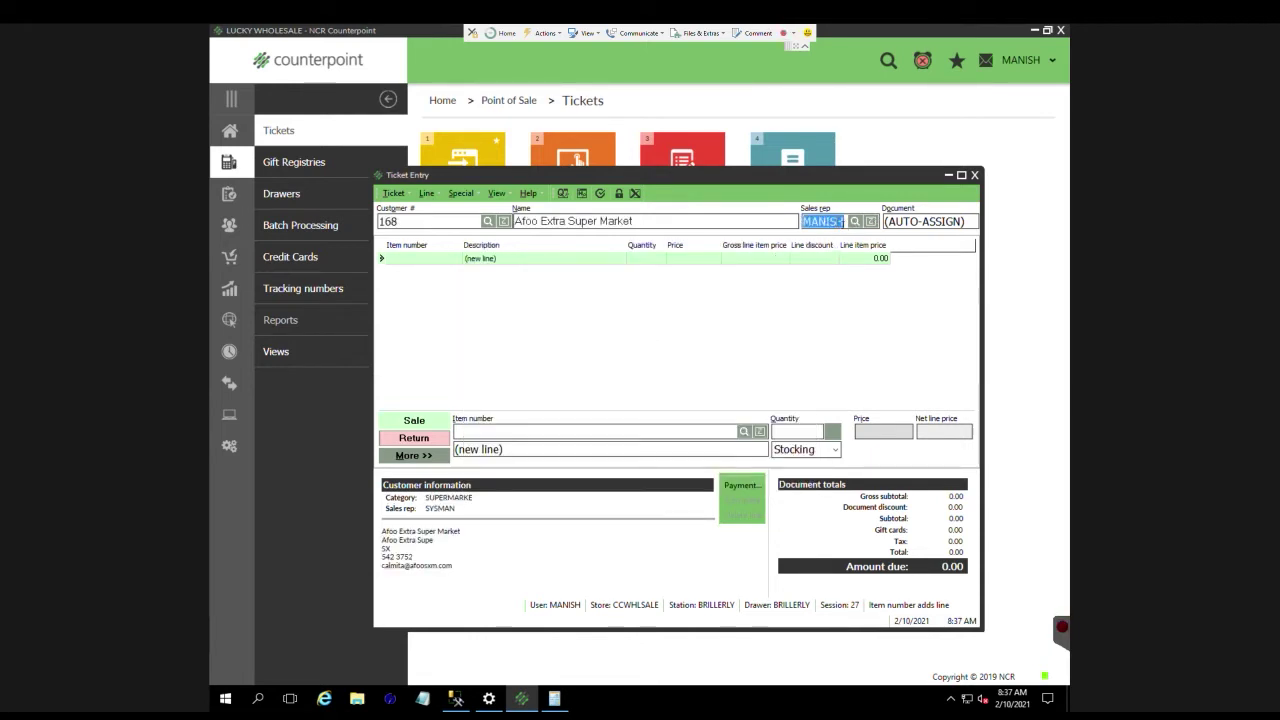
Change the sales rep to the user listed directly below the current one and set the line type to Order.
left_click(856, 221)
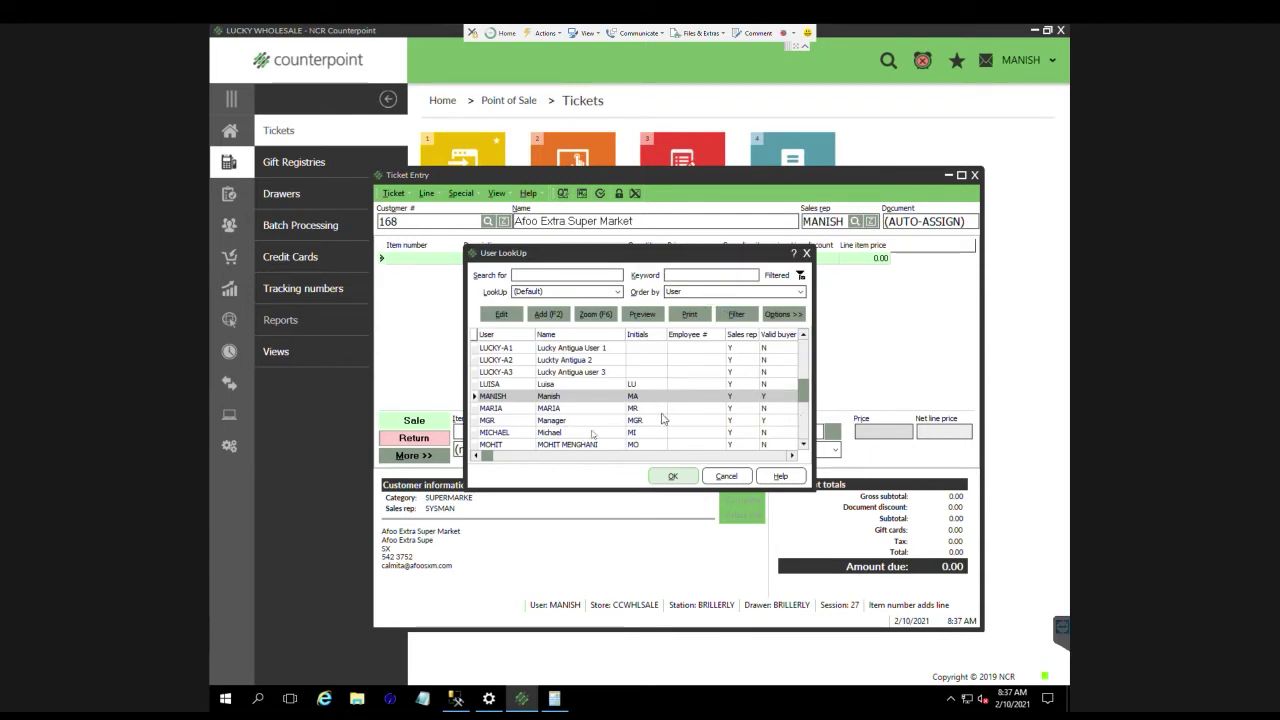
double_click(569, 409)
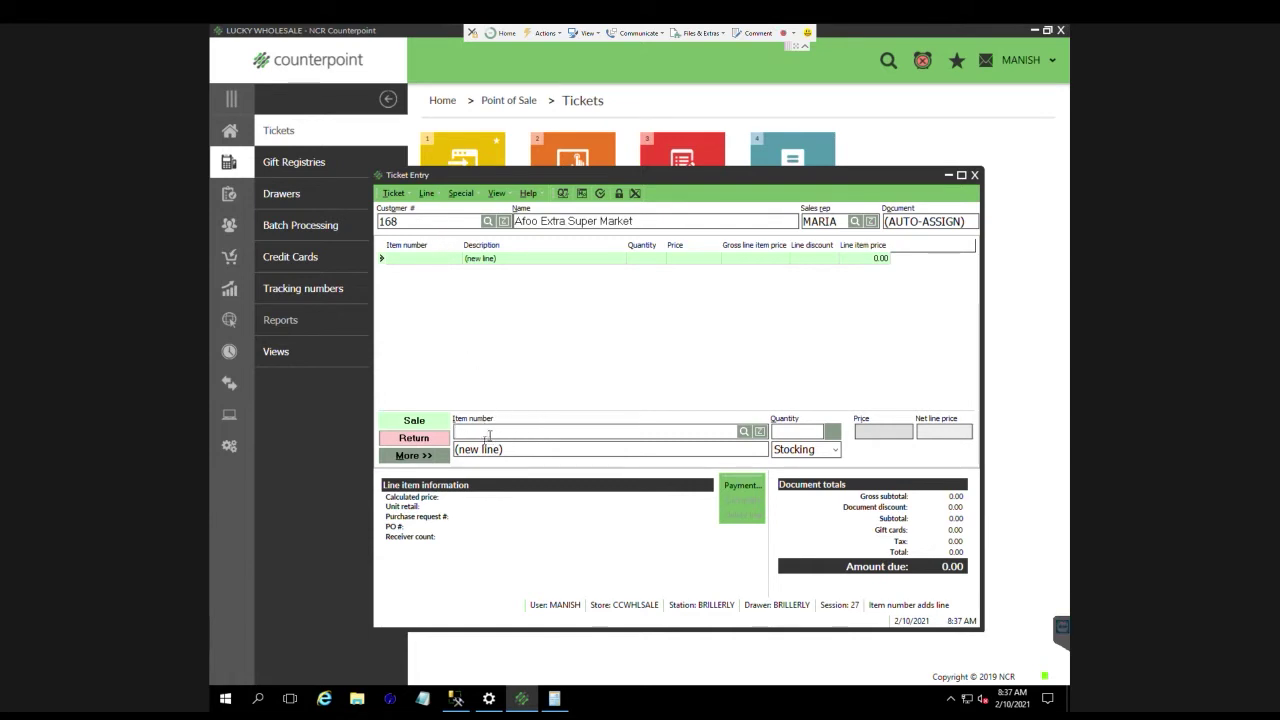
left_click(415, 458)
left_click(409, 501)
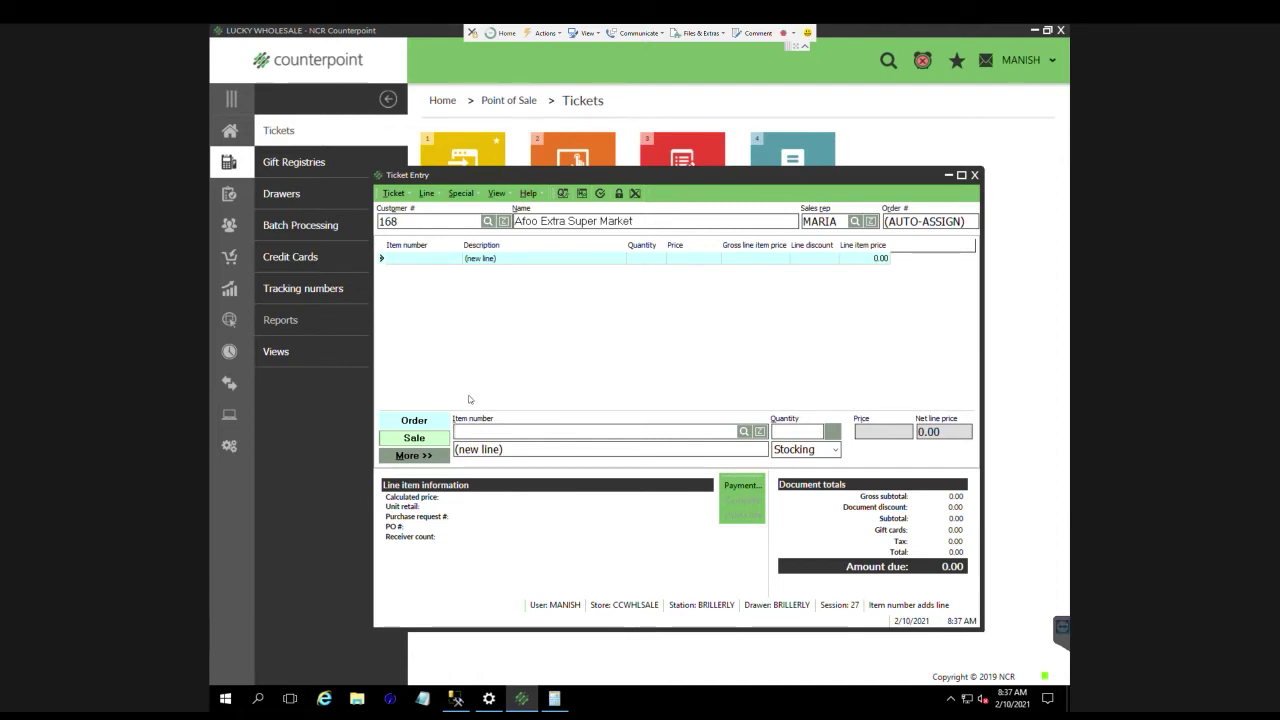
left_click(414, 455)
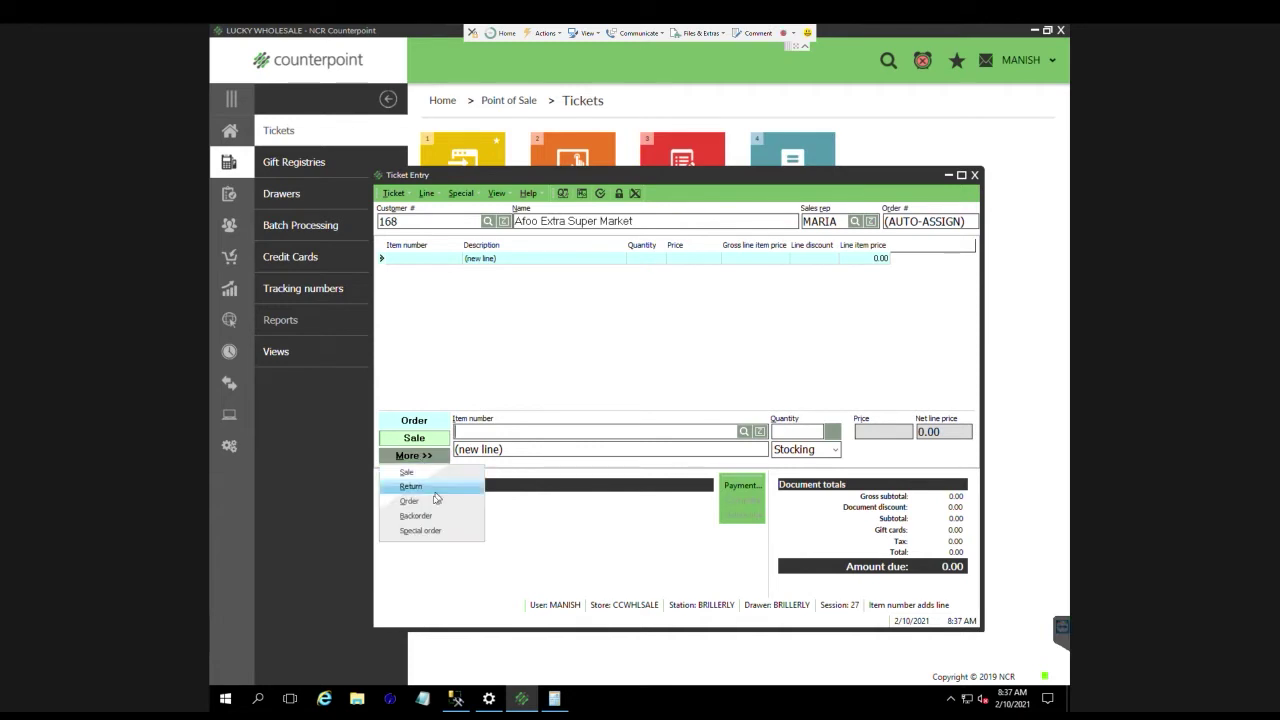
left_click(492, 425)
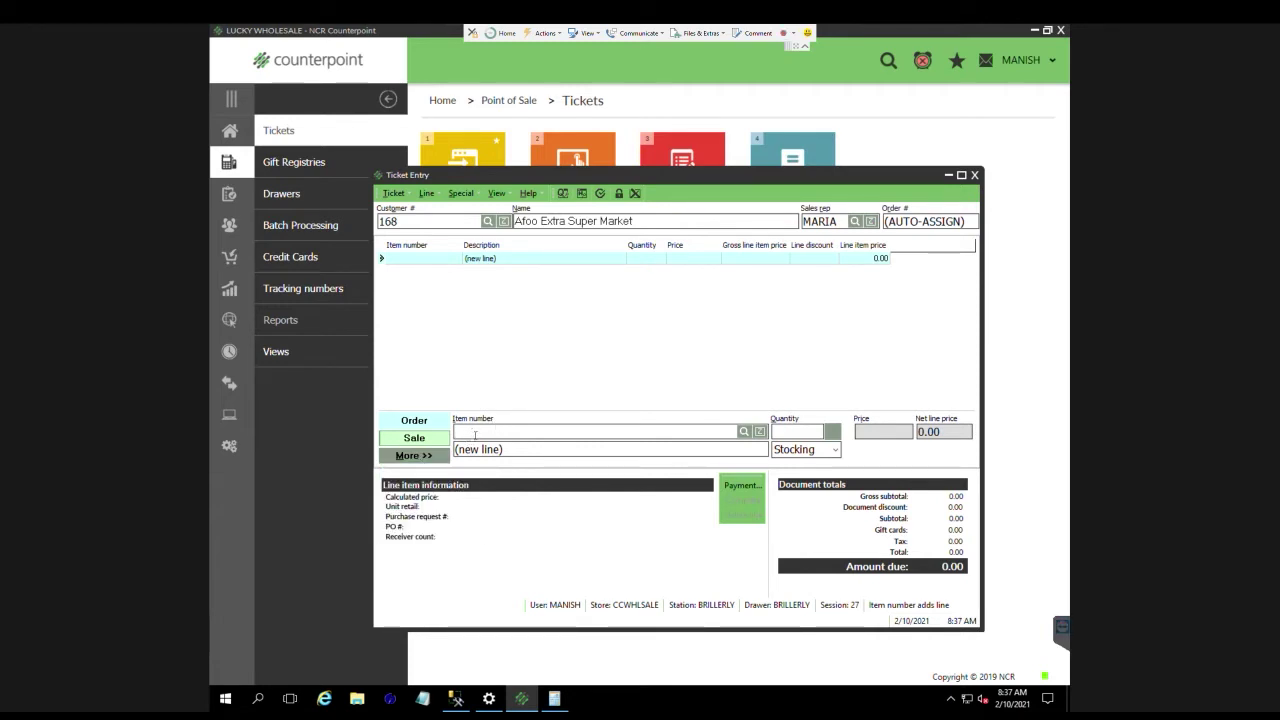
Look up CLOROX items and add item 0995-00006, Clorox Regular Bleach, to the order with a quantity of 240.
key("F7")
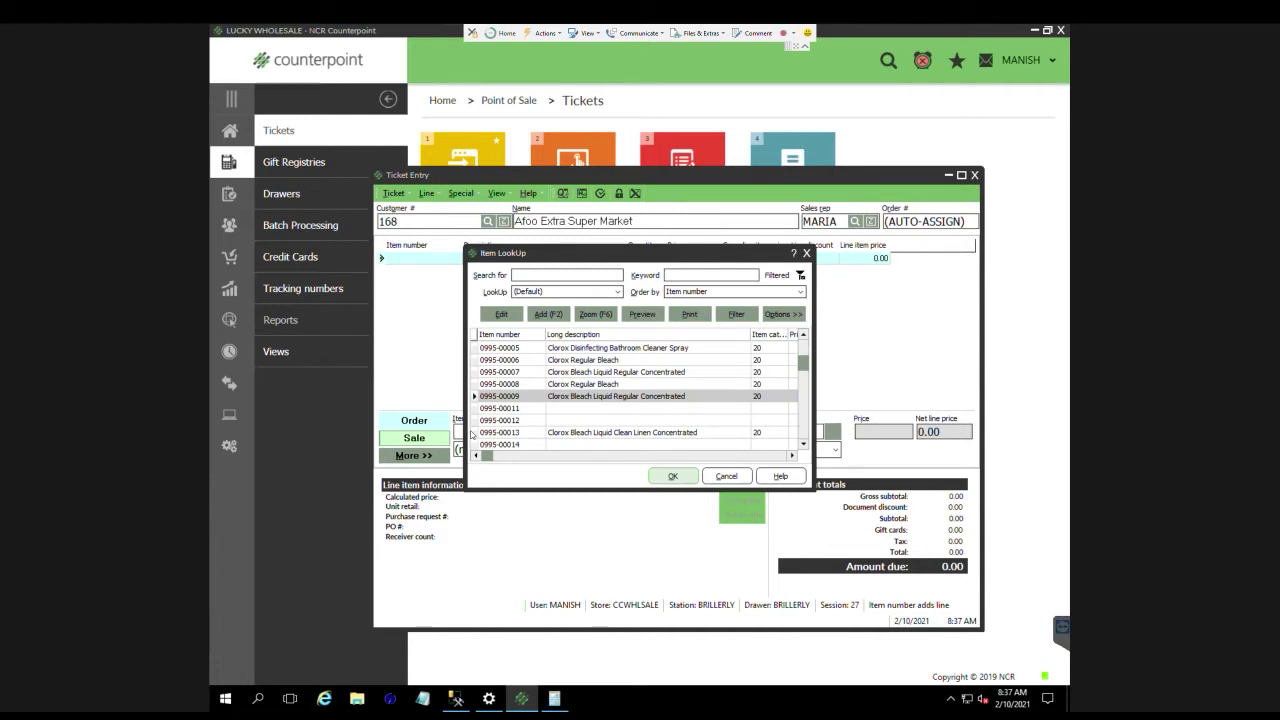
type("CLOROX")
key("Up")
key("Up")
key("Up")
key("Return")
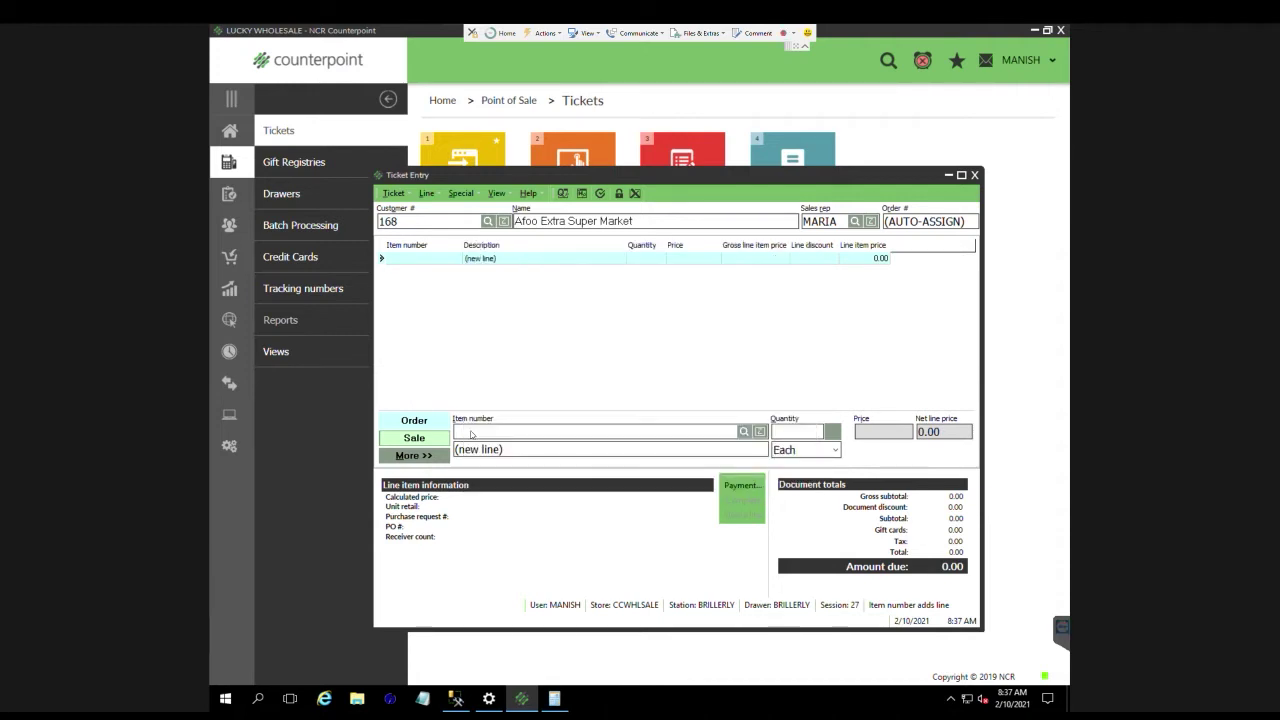
type("240")
key("Return")
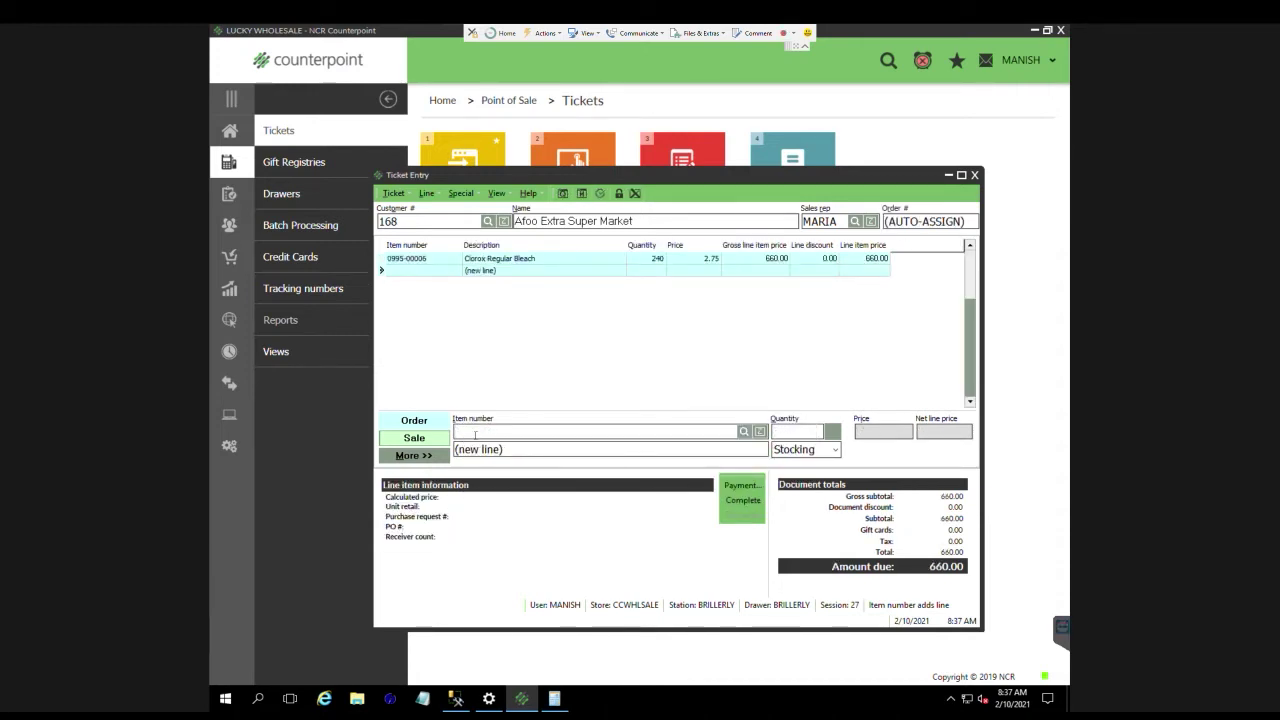
Look up CLOROX items and add item 0995-00007, Clorox Bleach Liquid Regular, with a quantity of 120.
type("CLOROX")
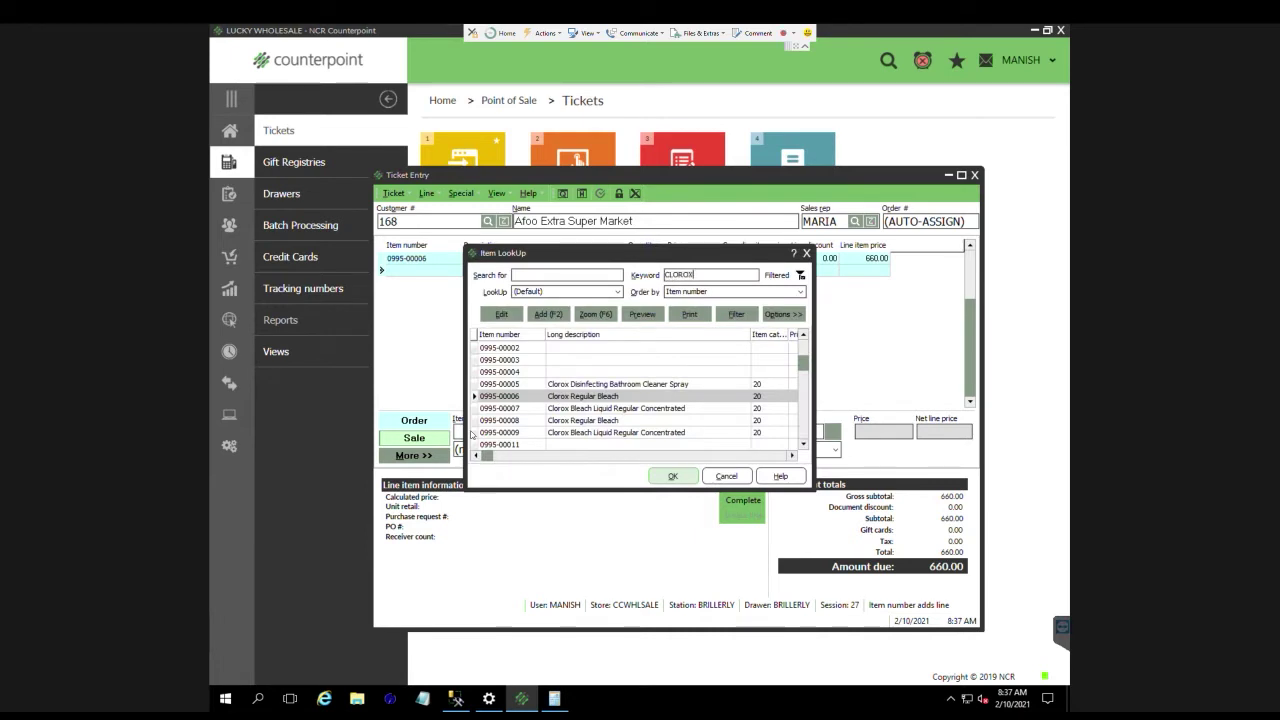
key("Down")
key("Return")
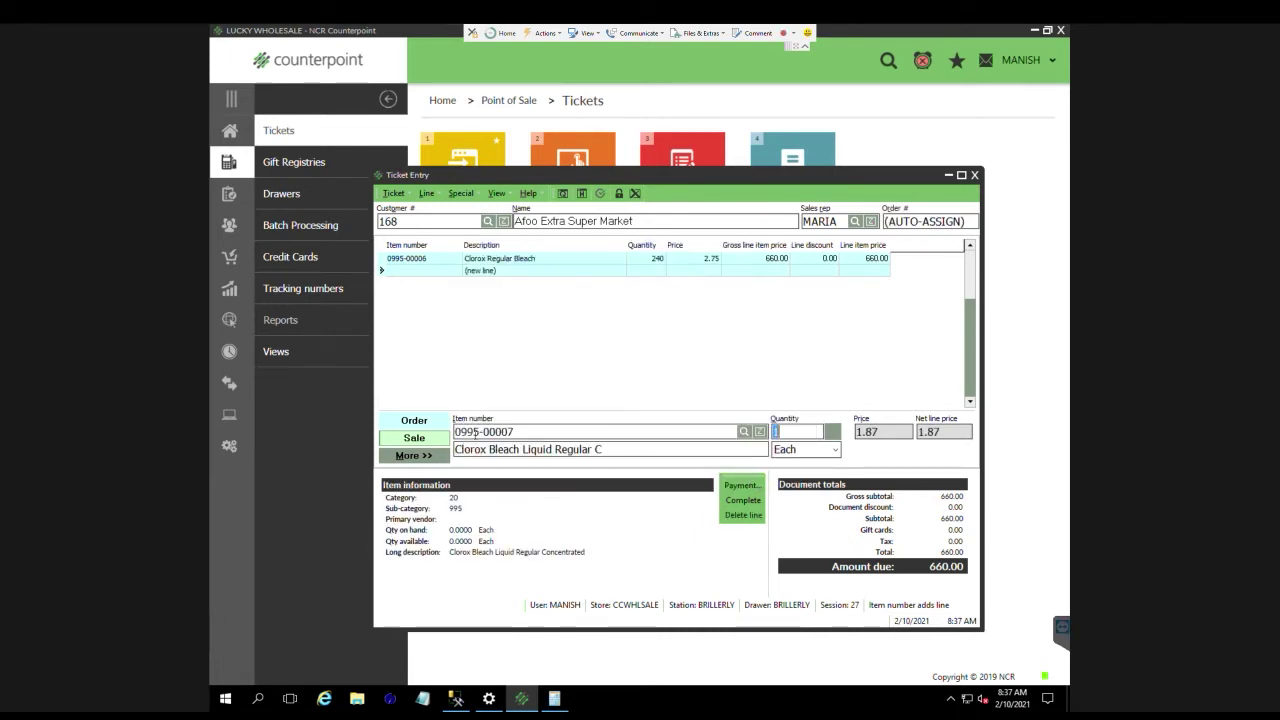
type("120")
key("BackSpace")
key("BackSpace")
type("120")
key("Return")
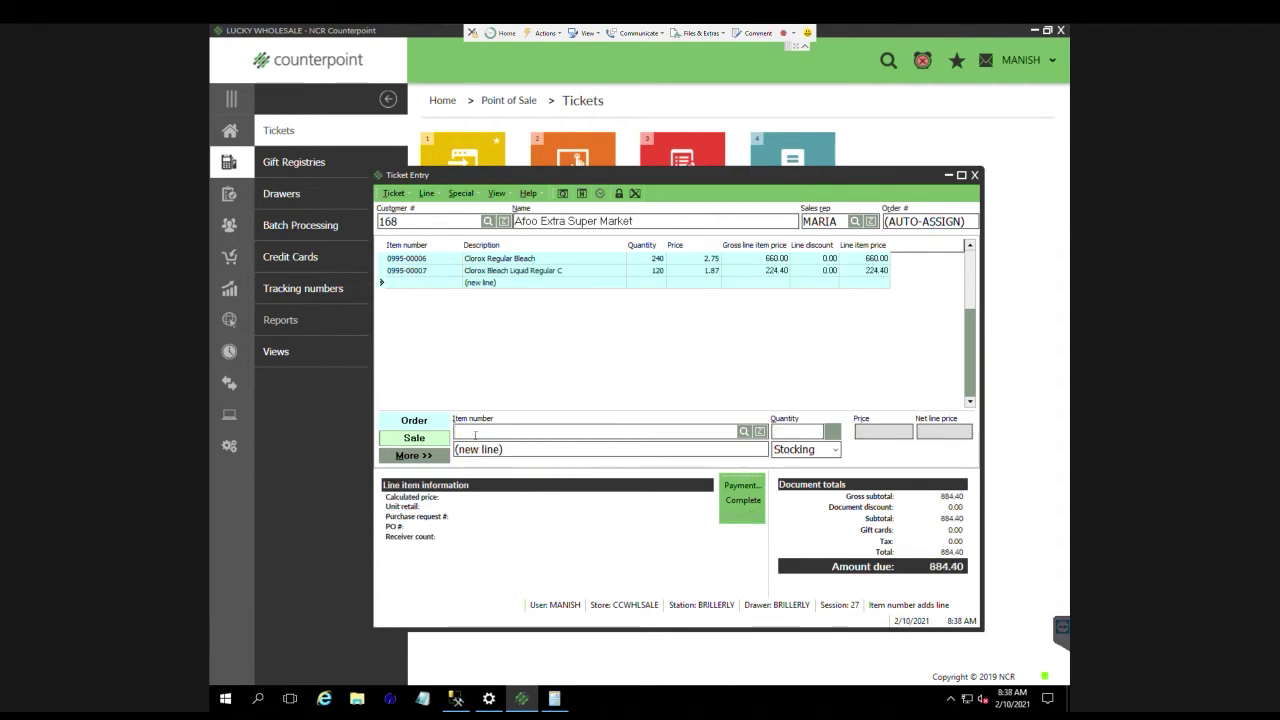
Look up the Clorox items and add item 0995-00019, Clorox Bleach Liquid Lavender, with a quantity of 600.
type("clor")
key("Return")
key("Down")
key("Down")
key("Down")
key("Down")
key("Down")
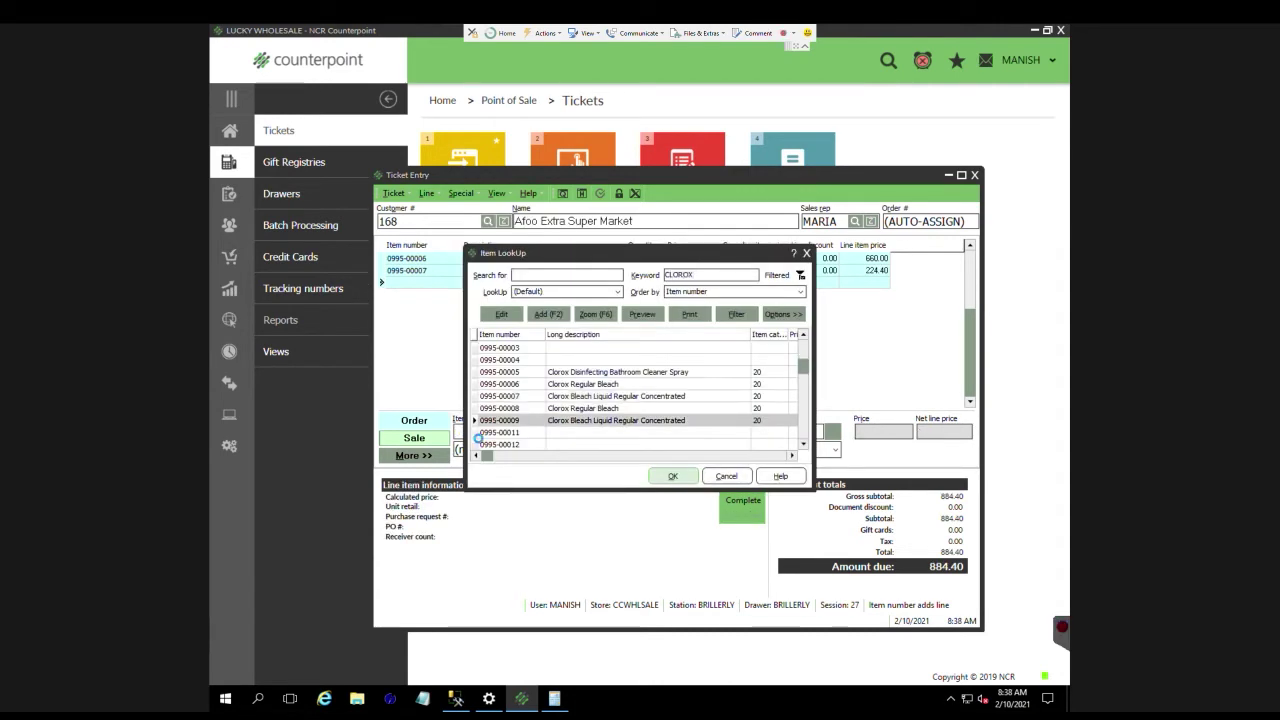
double_click(474, 432)
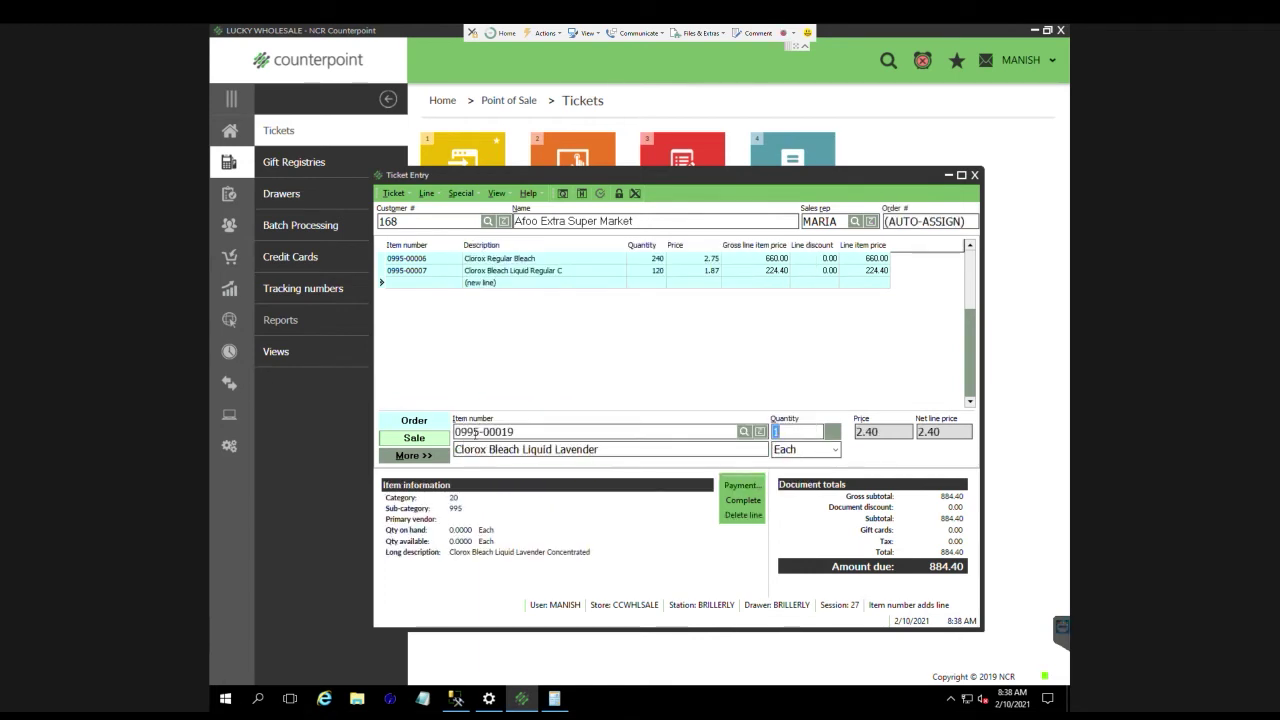
type("600")
key("Return")
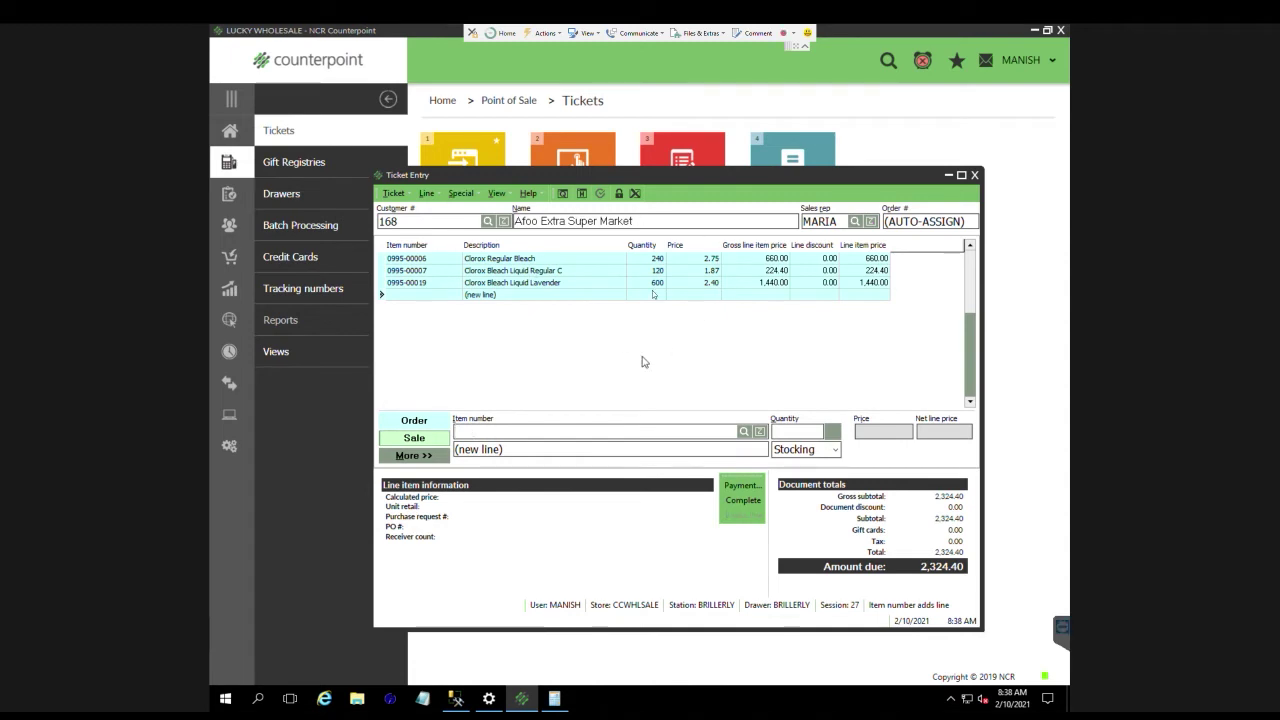
Complete the order without printing any documents and close Ticket Entry.
left_click(745, 502)
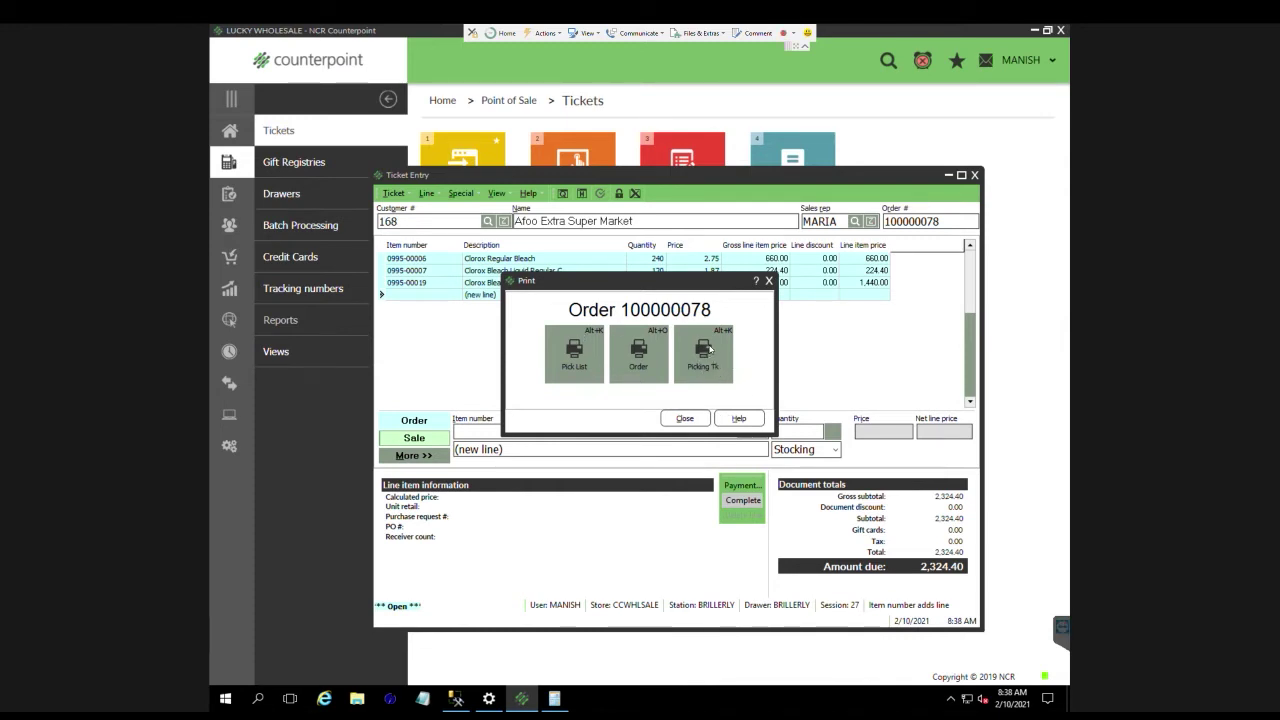
left_click(685, 418)
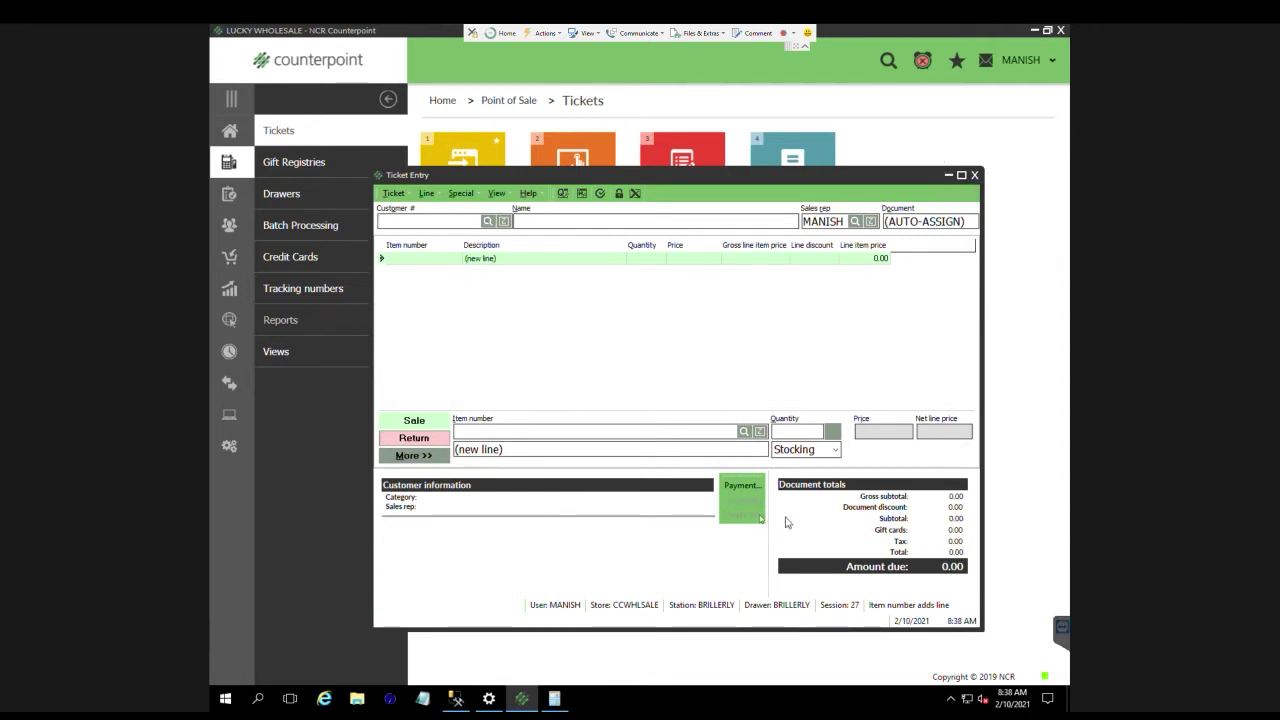
left_click(975, 176)
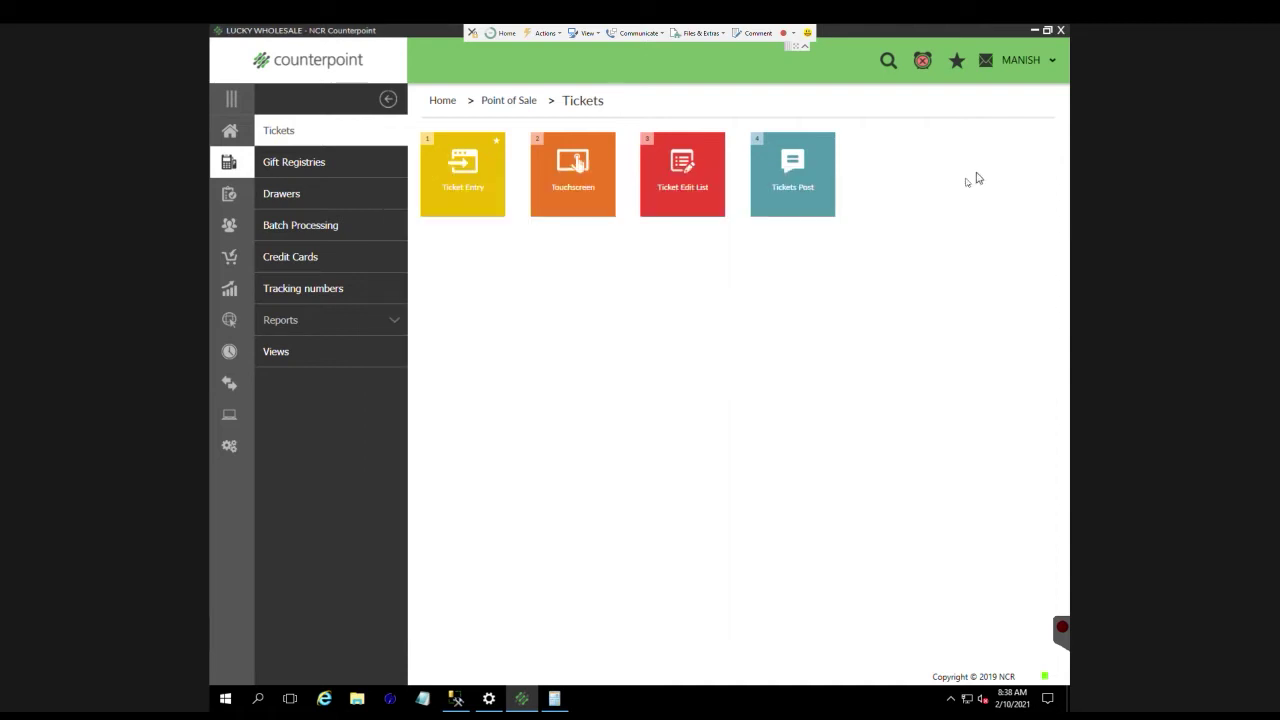
Open Order Management under Point of Sale and log in with the preset store, station and drawer.
left_click(237, 167)
left_click(230, 131)
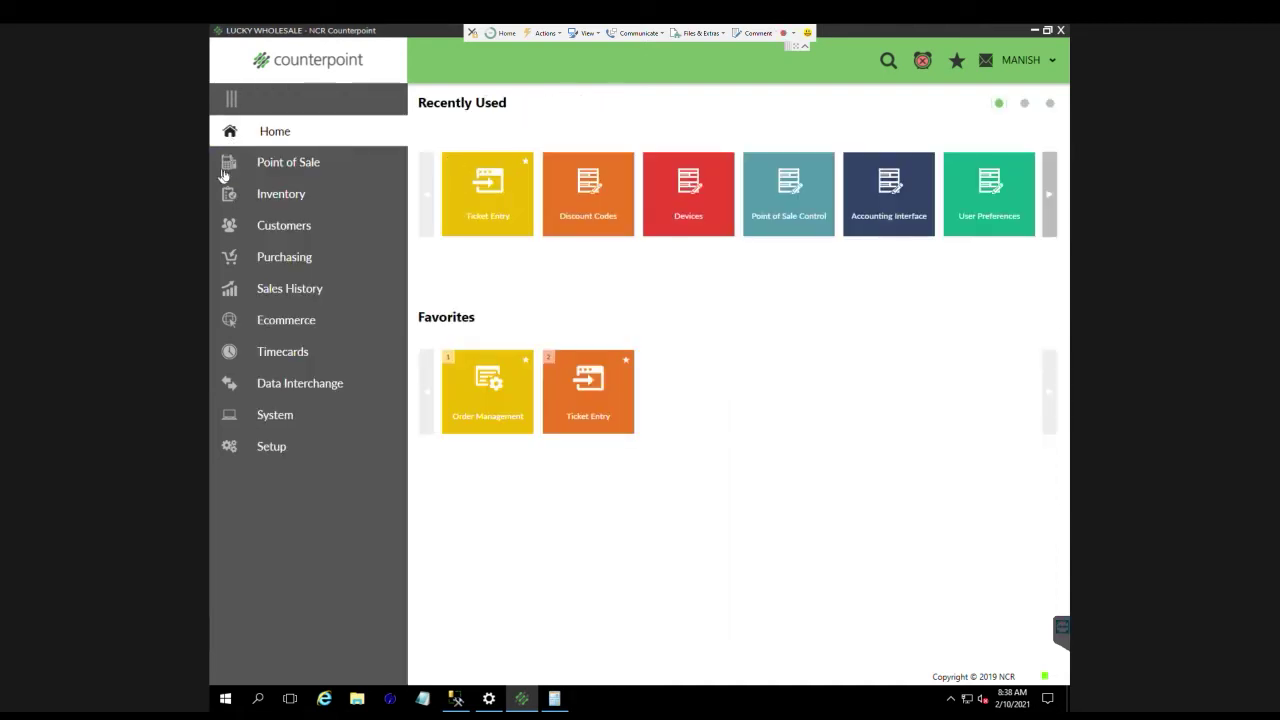
left_click(256, 168)
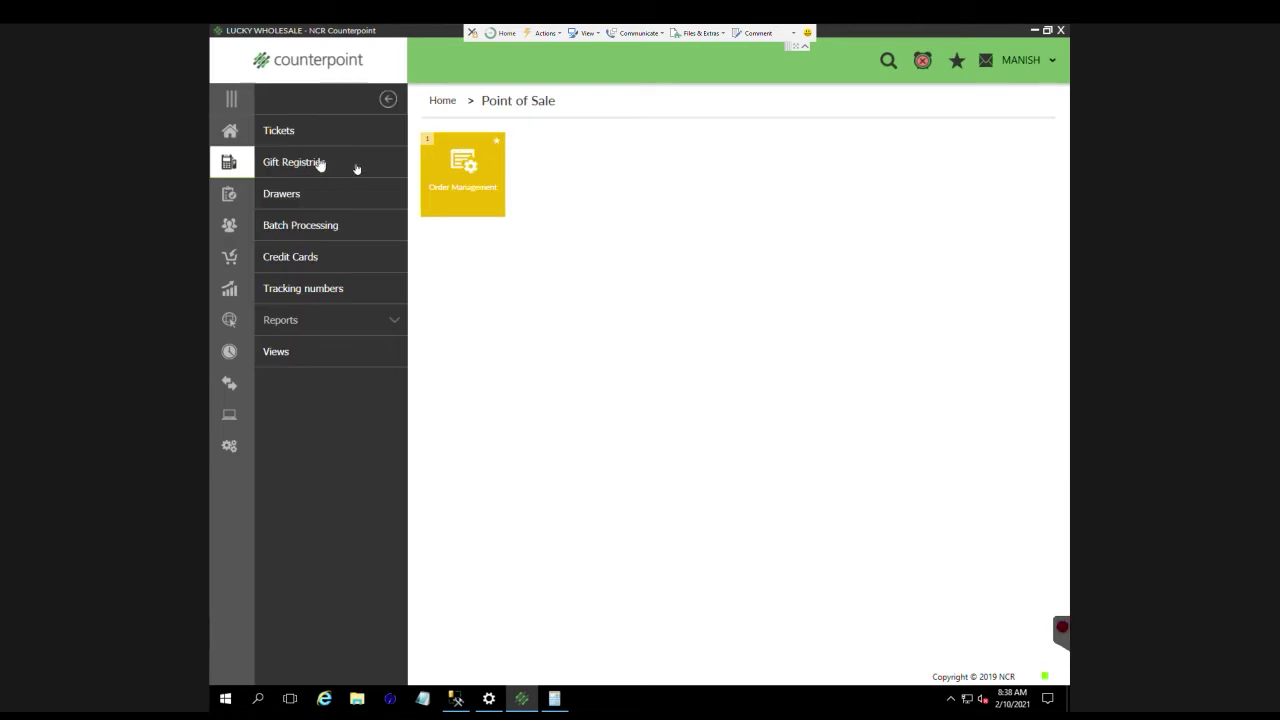
left_click(467, 199)
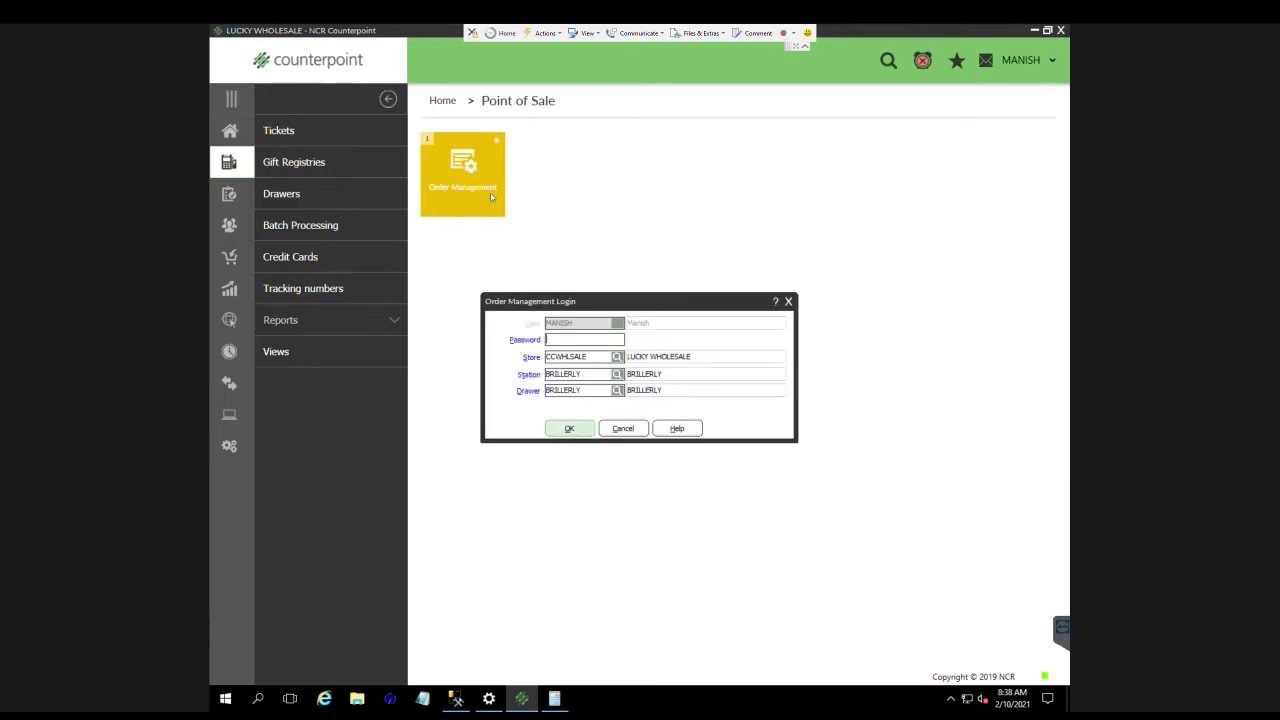
key("Return")
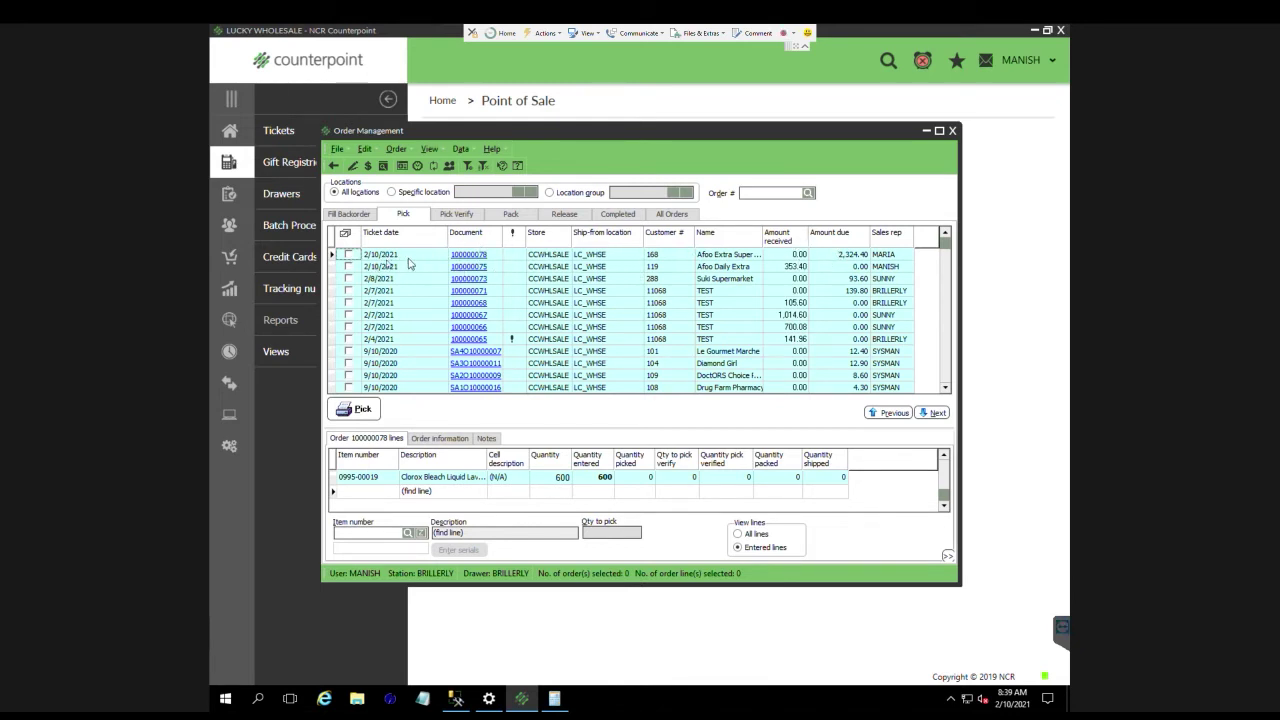
Select the 2/10/2021 Afoo Extra Super Market order and pick it, declining to print the report.
left_click(348, 255)
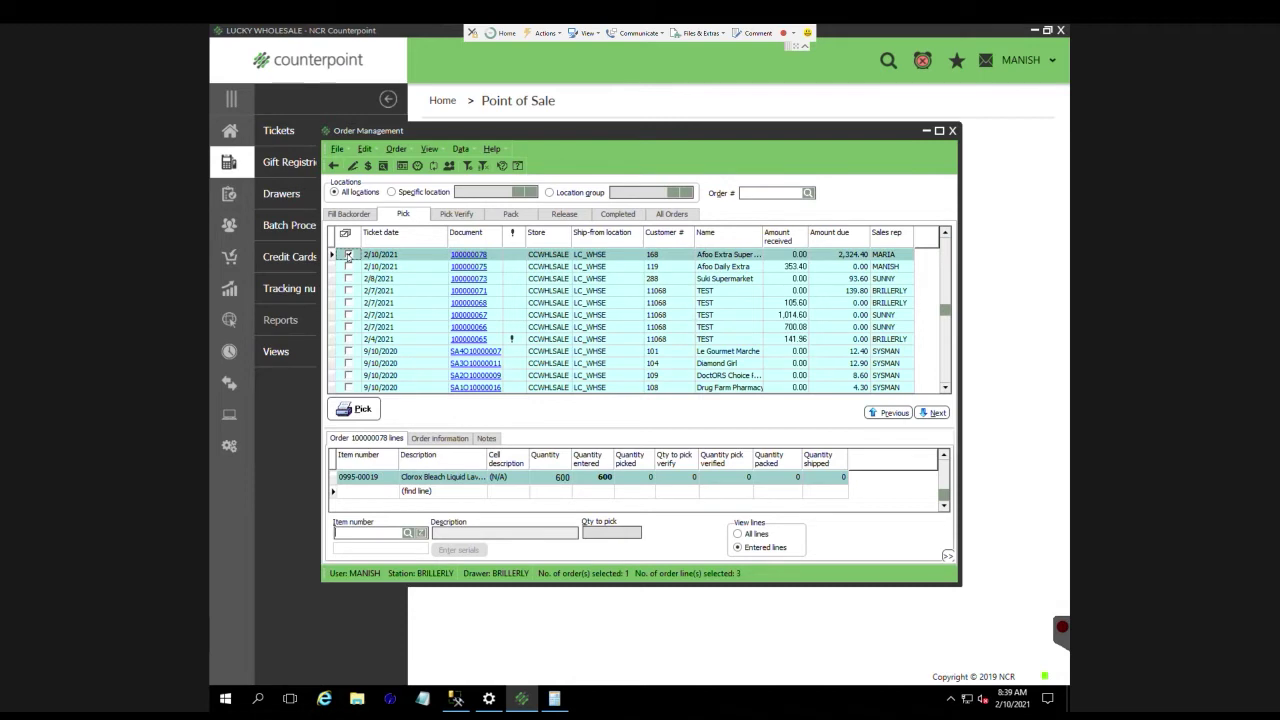
left_click(360, 411)
left_click(680, 387)
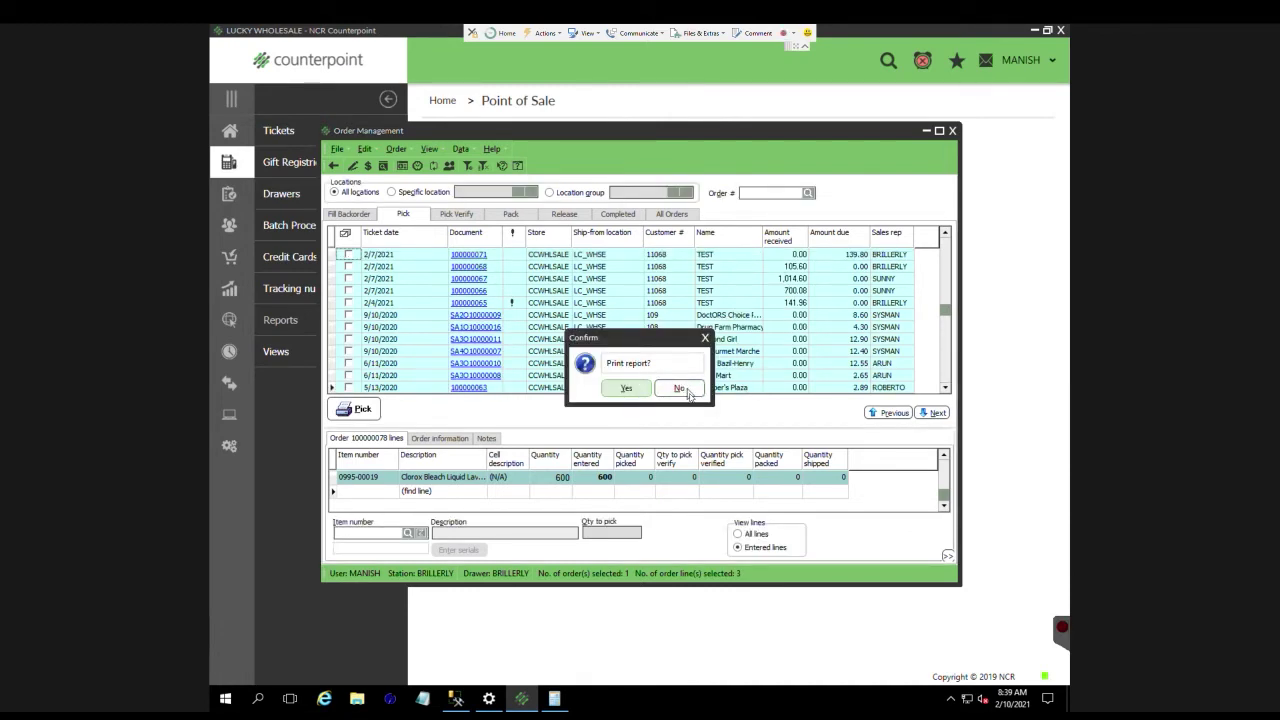
left_click(680, 388)
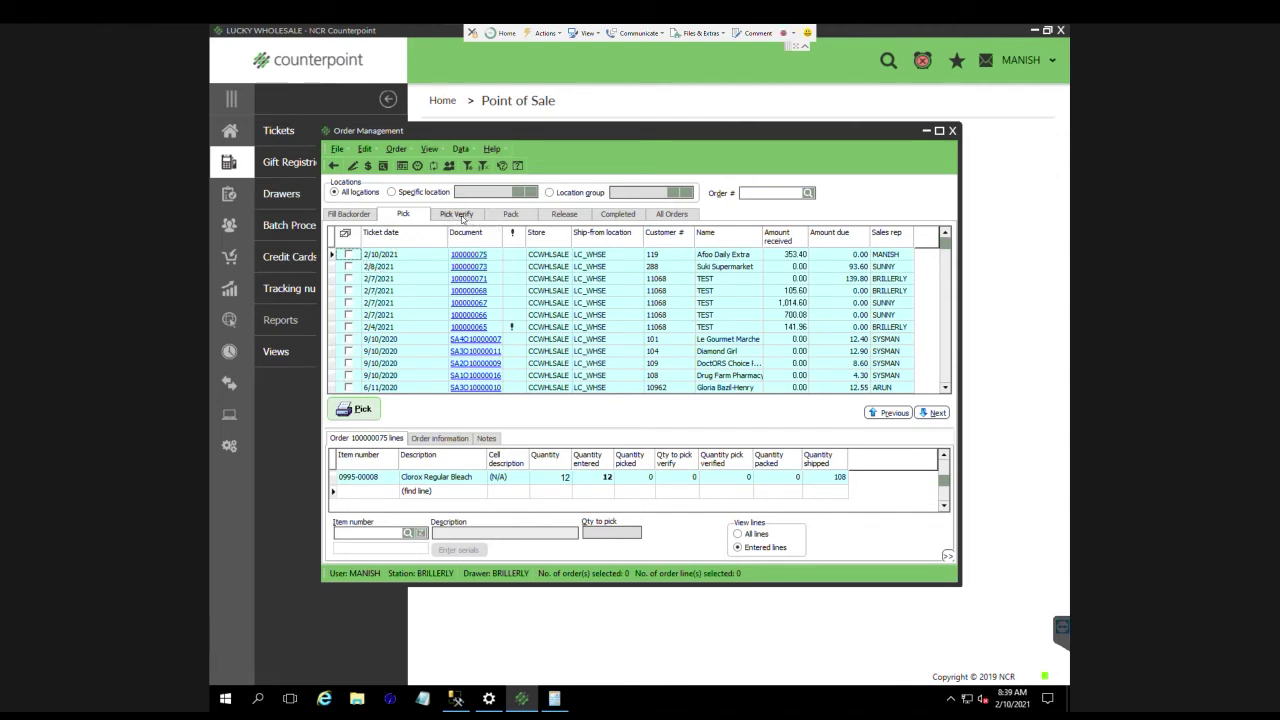
Select the Afoo Extra Super Market order for pick verification and bring up its line for item 0995-00006.
left_click(458, 215)
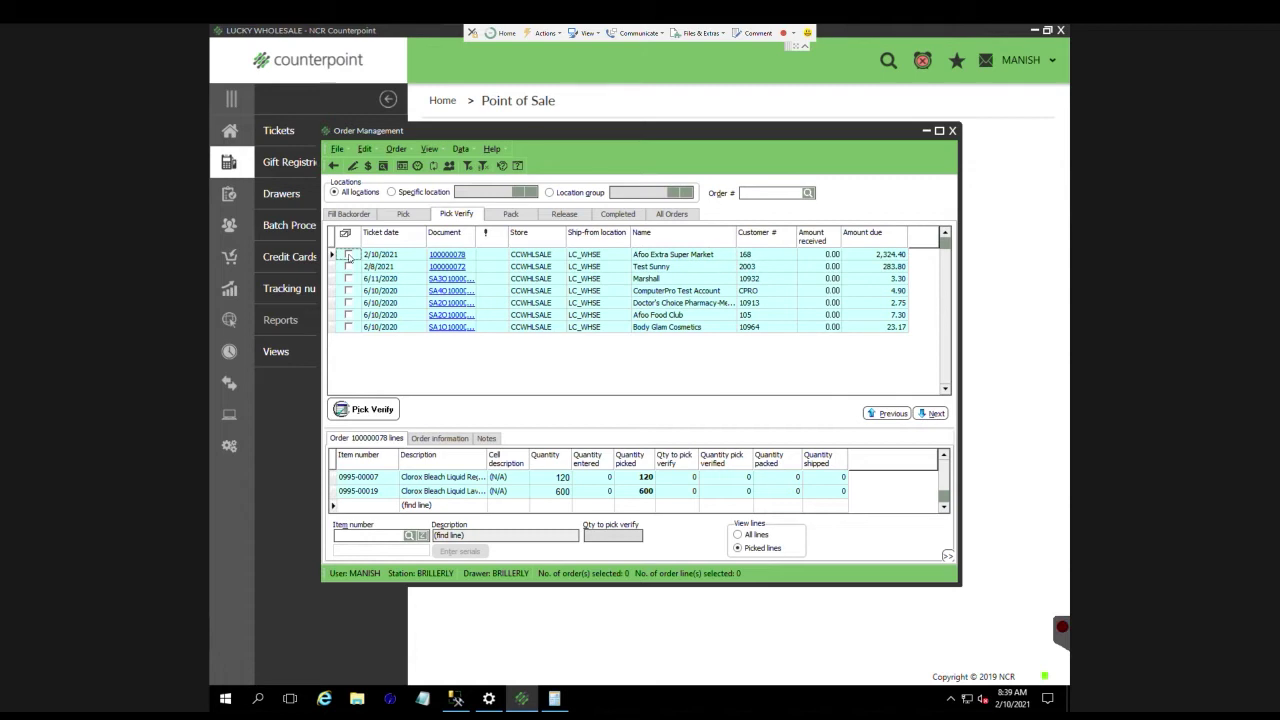
left_click(348, 256)
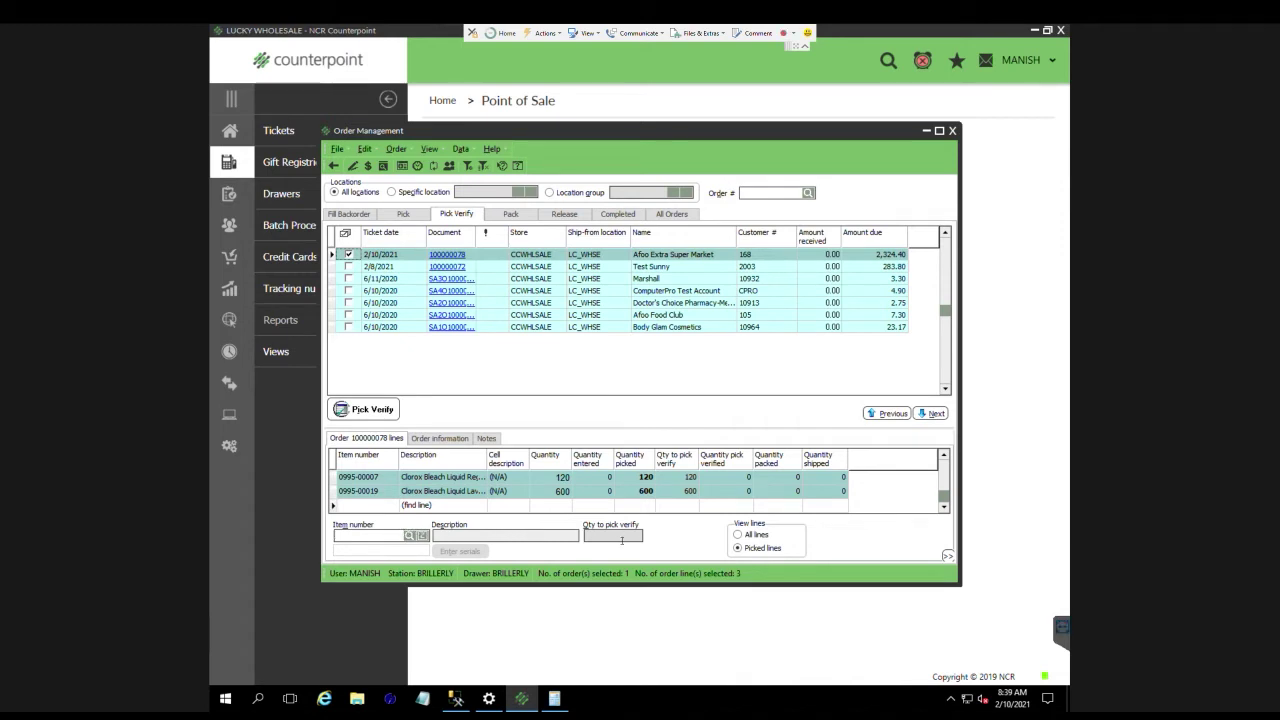
type("0995-00006")
key("Return")
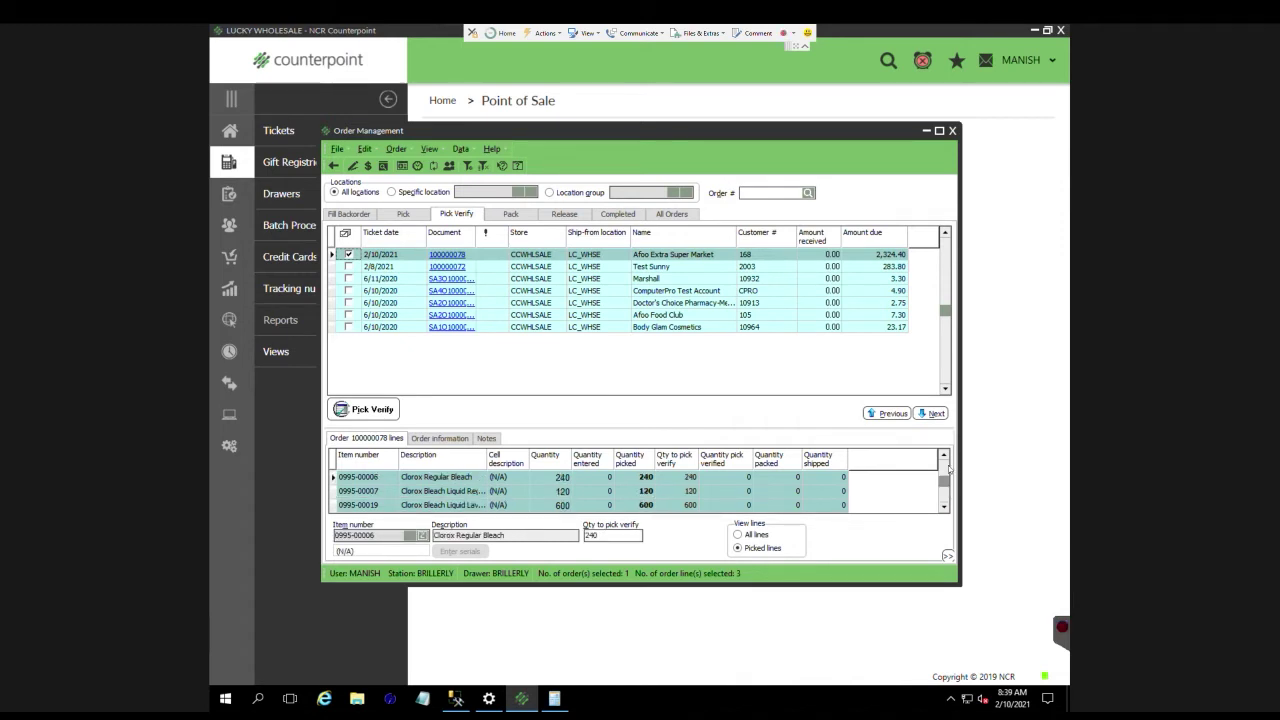
Set the quantity to pick verify to 120 for item 0995-00006 and to 0 for item 0995-00007.
left_click(358, 491)
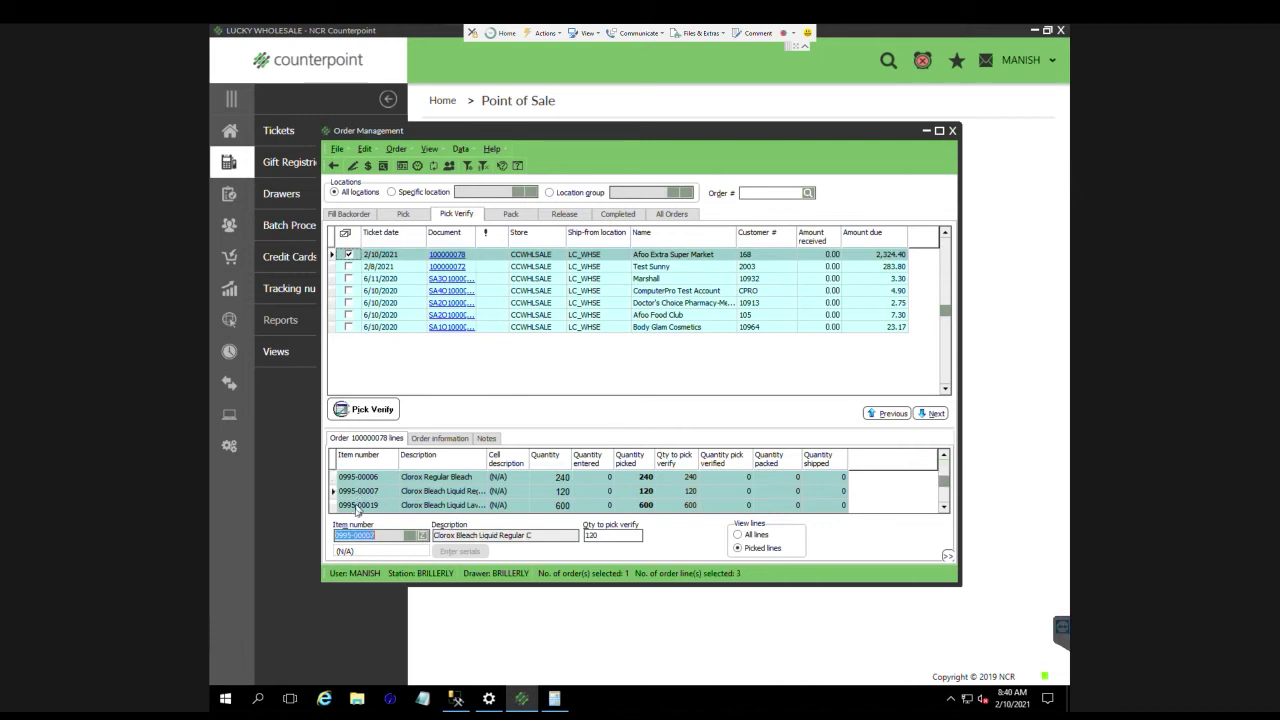
left_click(358, 505)
key("Tab")
left_click(362, 477)
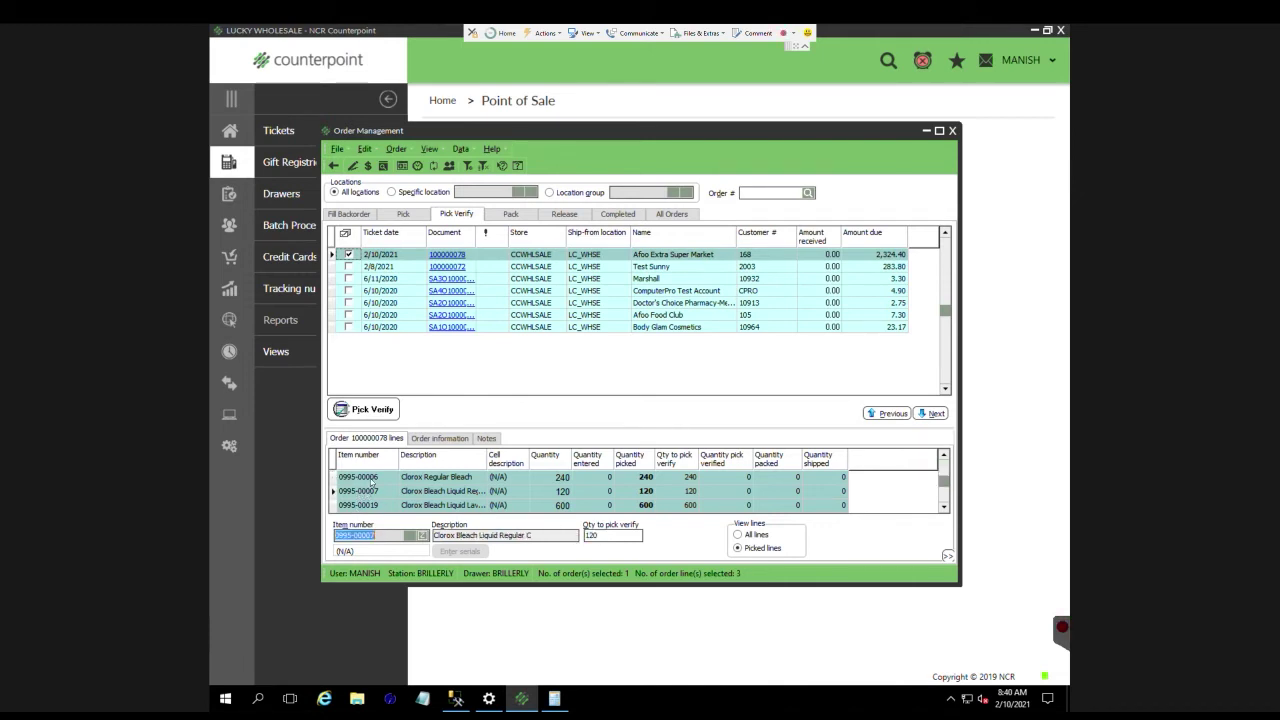
left_click(604, 537)
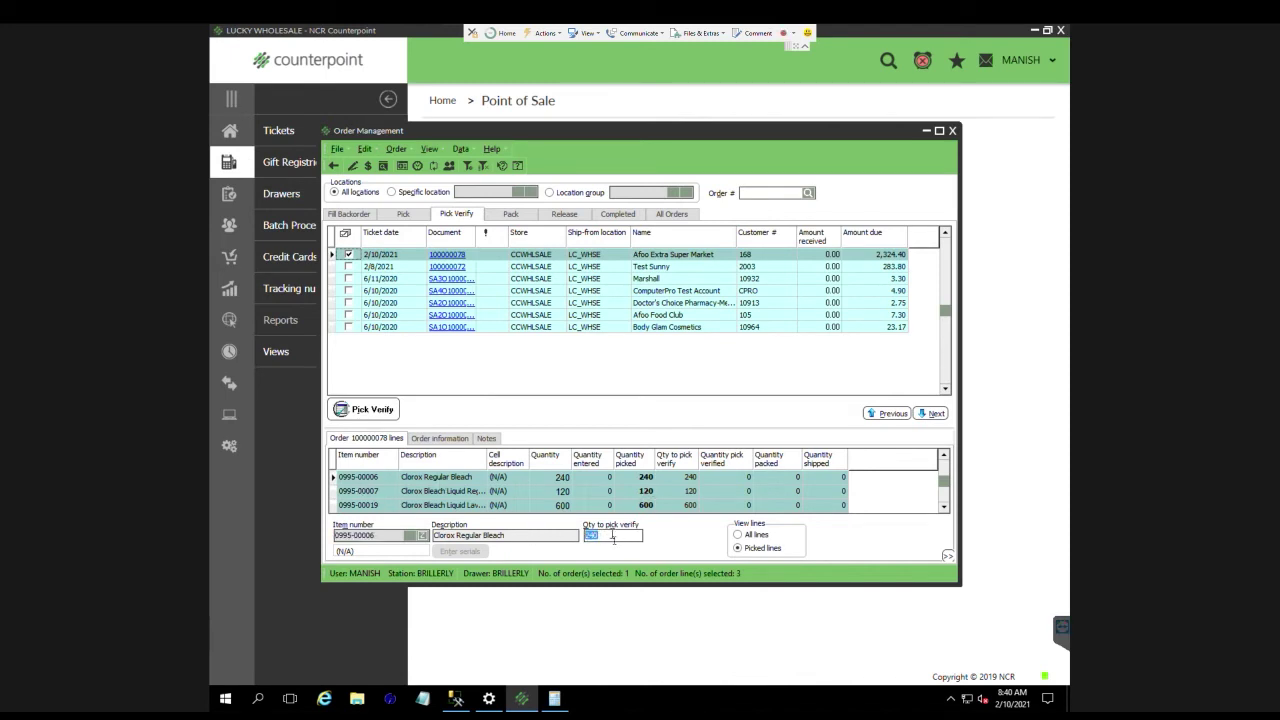
type("120")
key("Return")
key("Return")
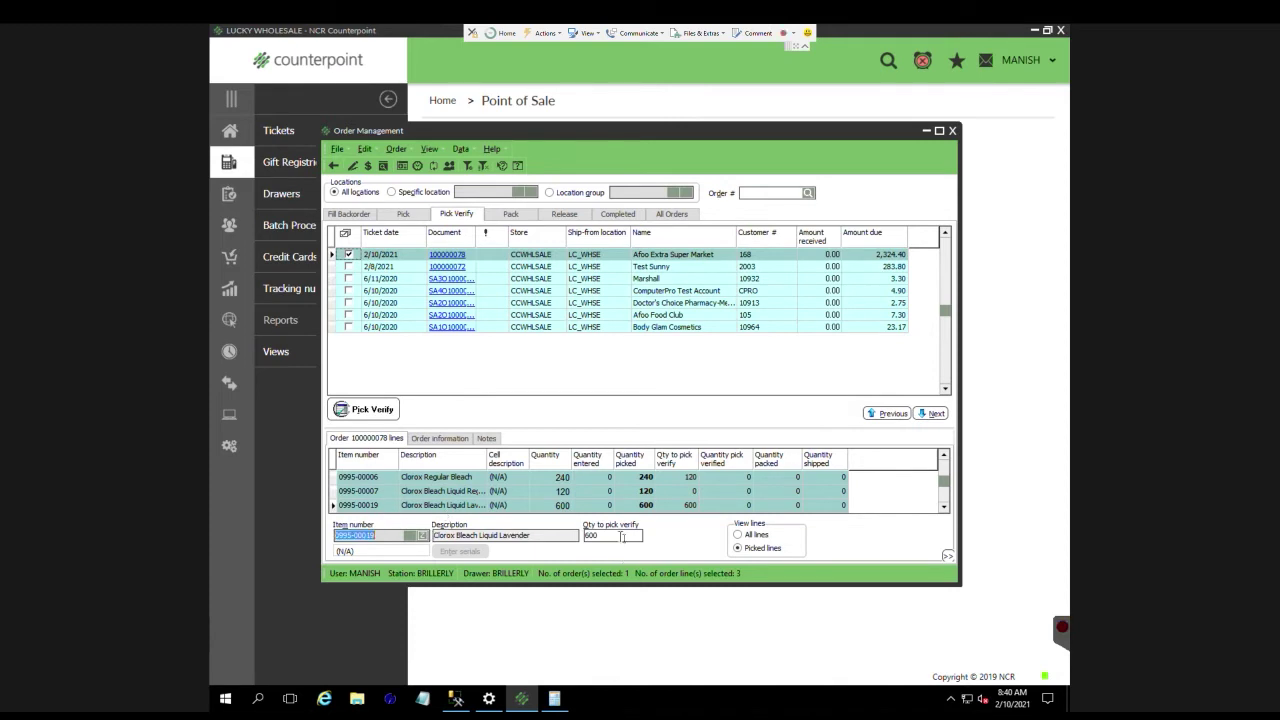
key("Return")
Set the quantity to pick verify to 240 for item 0995-00006 and to 120 for item 0995-00007.
left_click(394, 482)
left_click(617, 538)
type("240")
key("Return")
type("120")
key("Return")
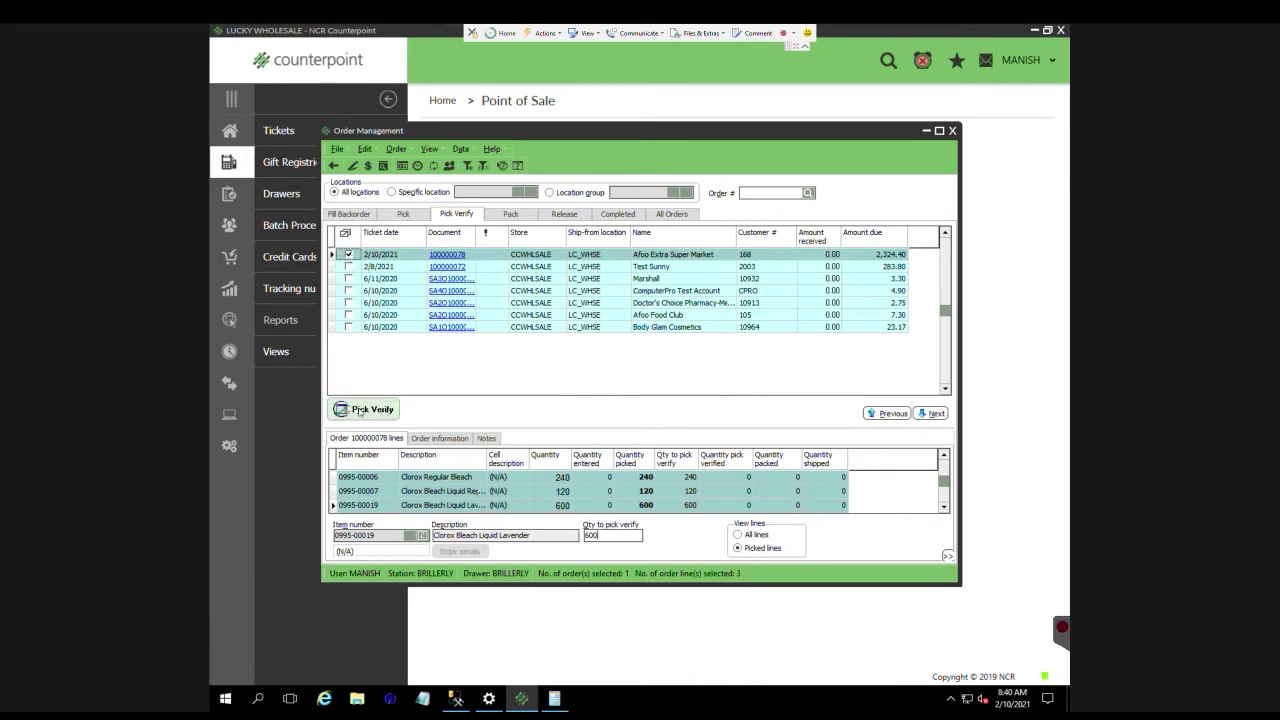
Check the order's notes and order information, and mark the selected order as pick verified without viewing the report.
left_click(487, 439)
left_click(438, 439)
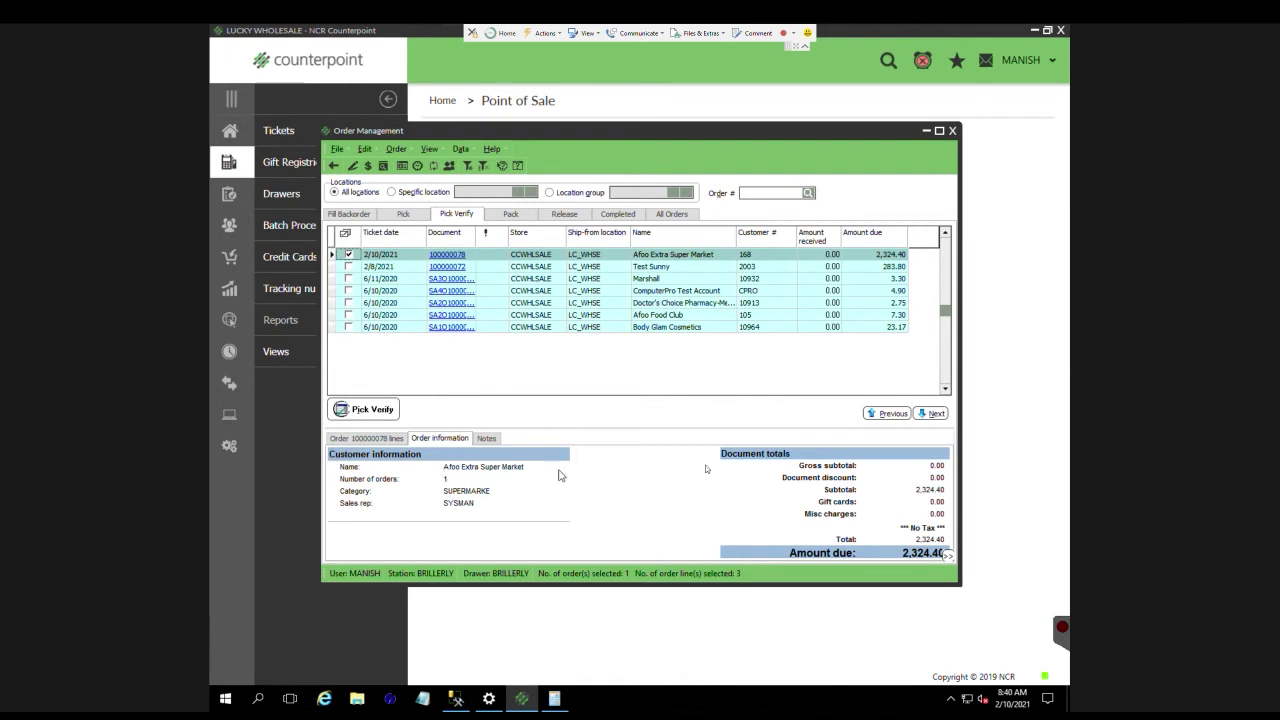
left_click(381, 442)
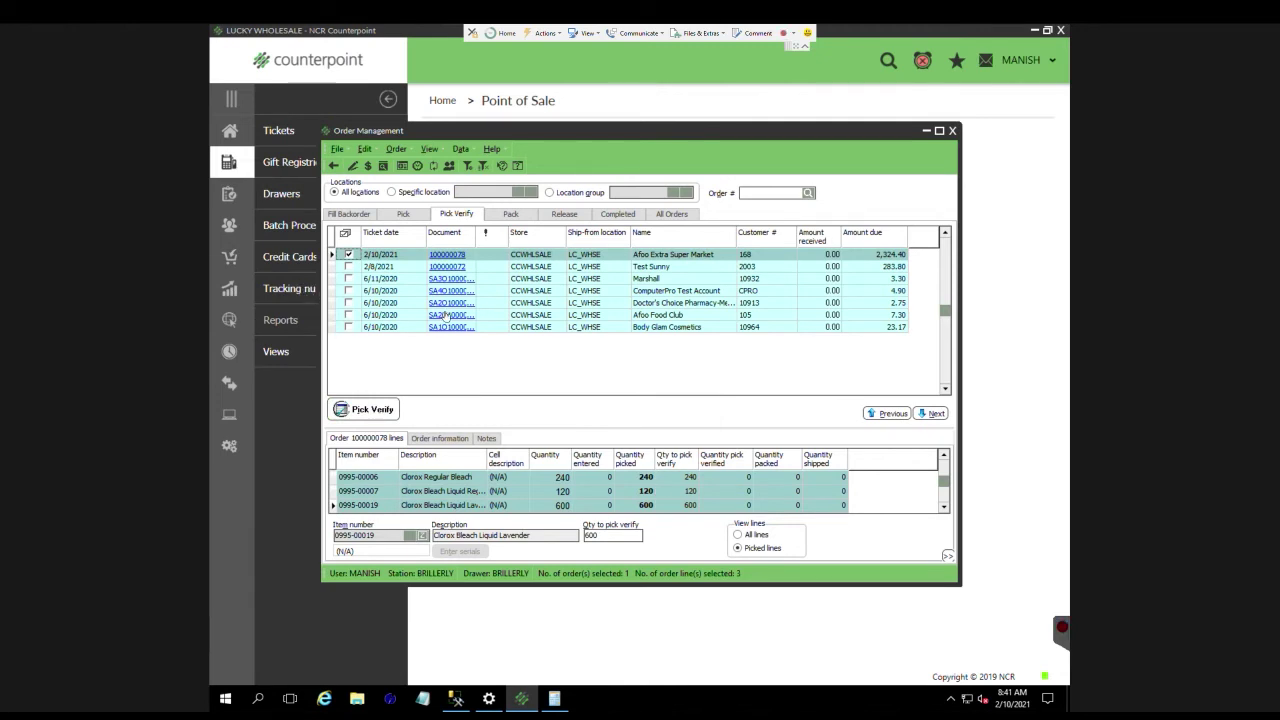
left_click(362, 409)
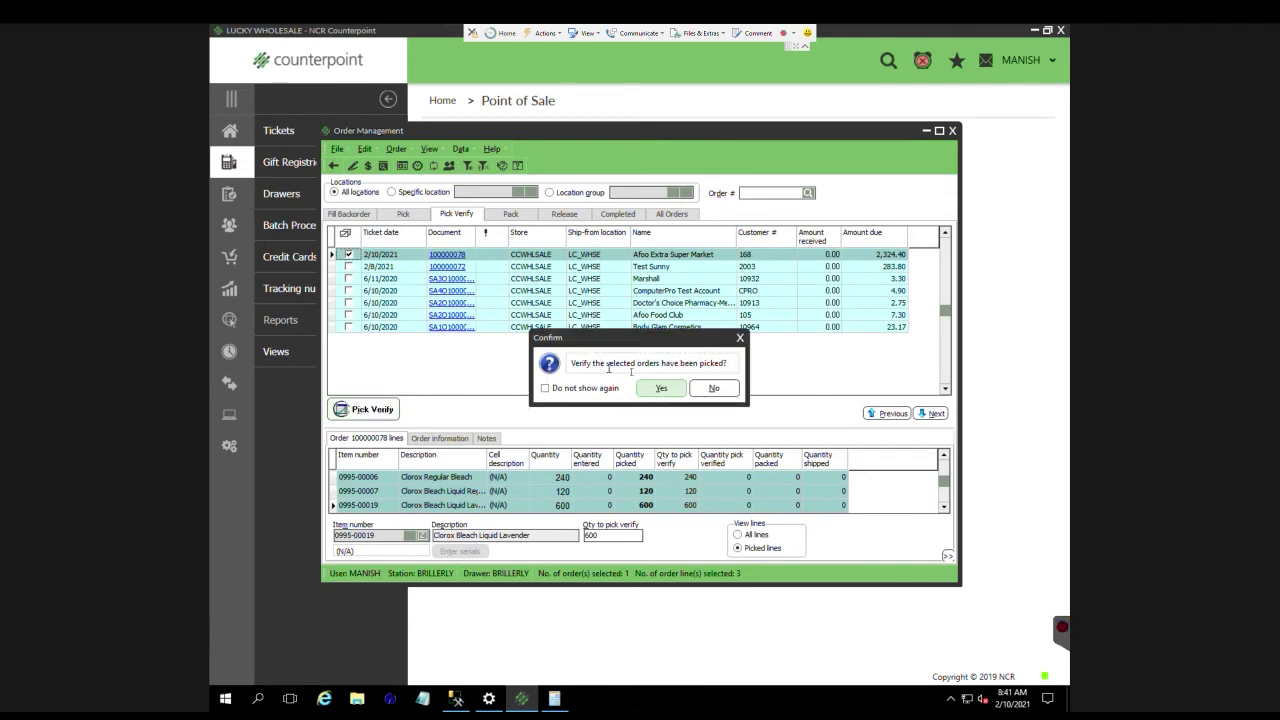
left_click(664, 388)
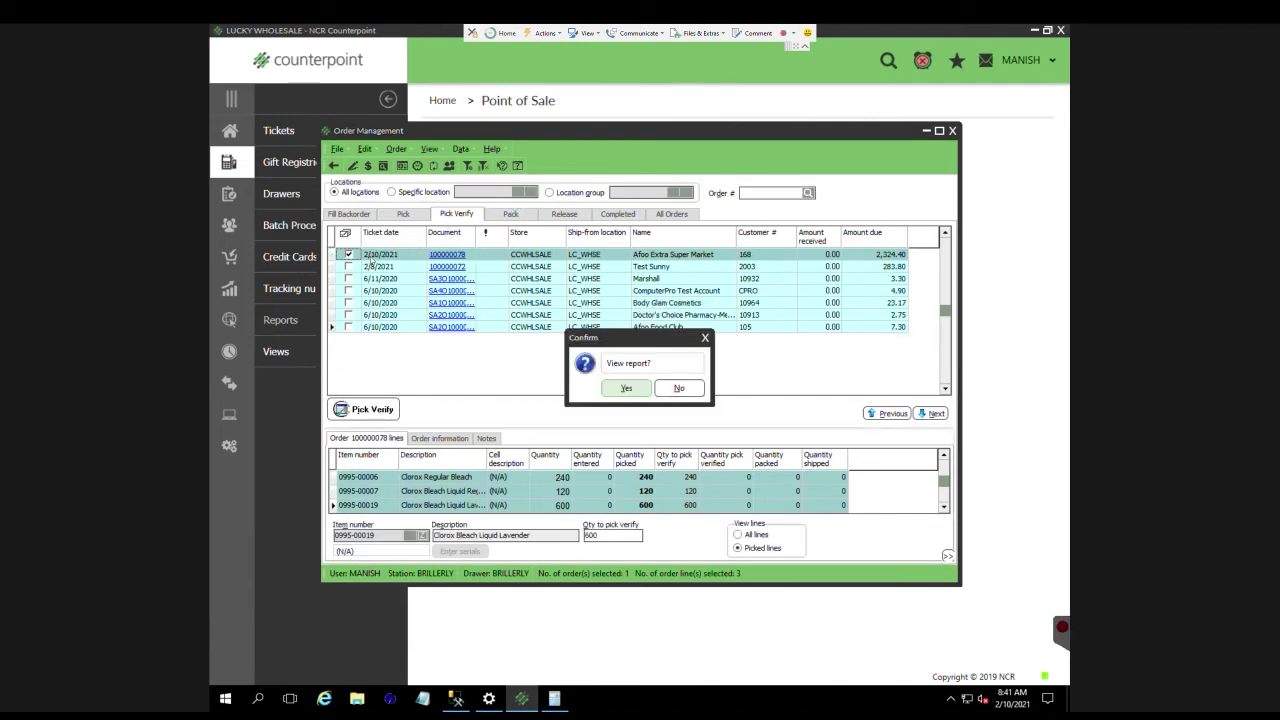
left_click(666, 388)
Select the 2/10/2021 order among the orders ready to pack and open its payment entry.
left_click(512, 214)
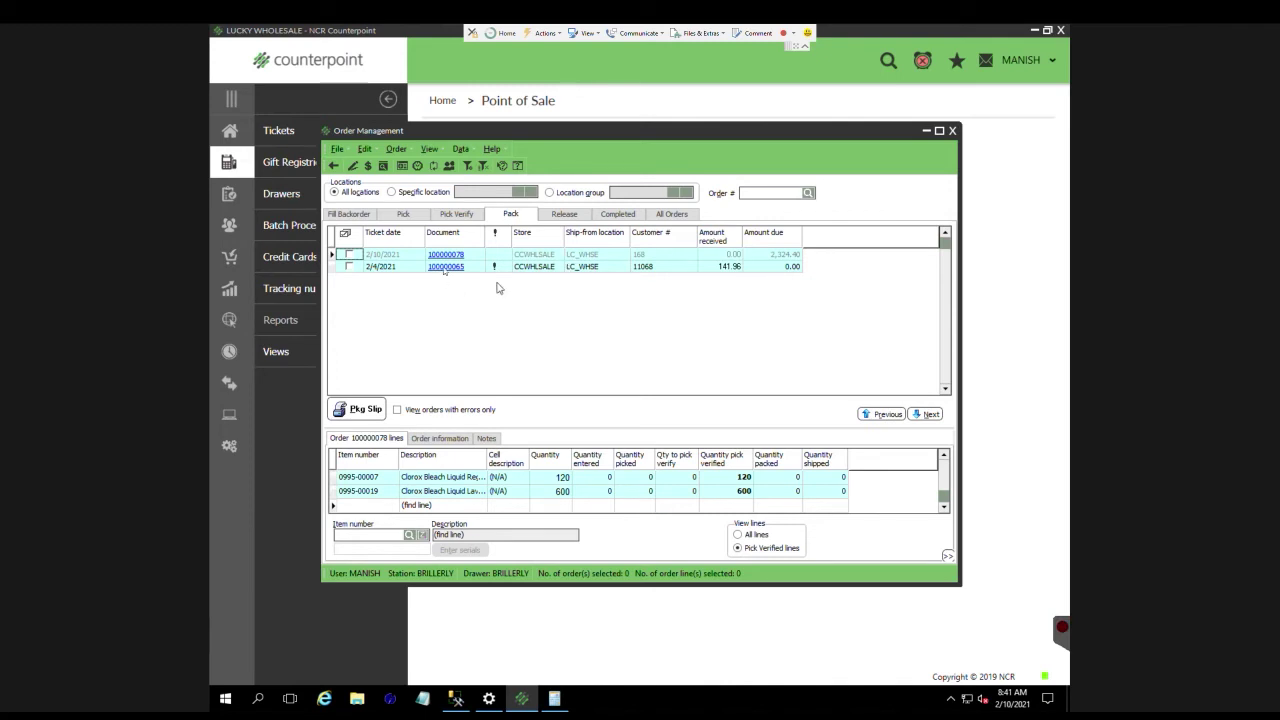
left_click(348, 254)
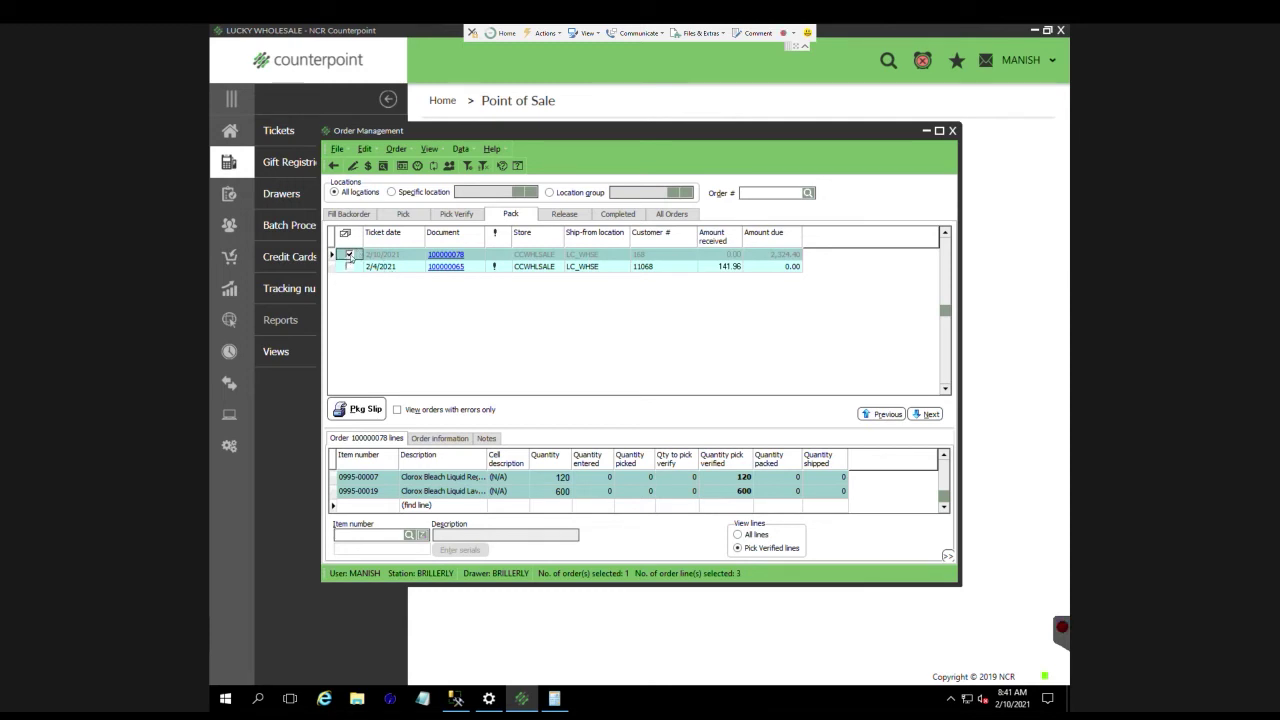
left_click(367, 166)
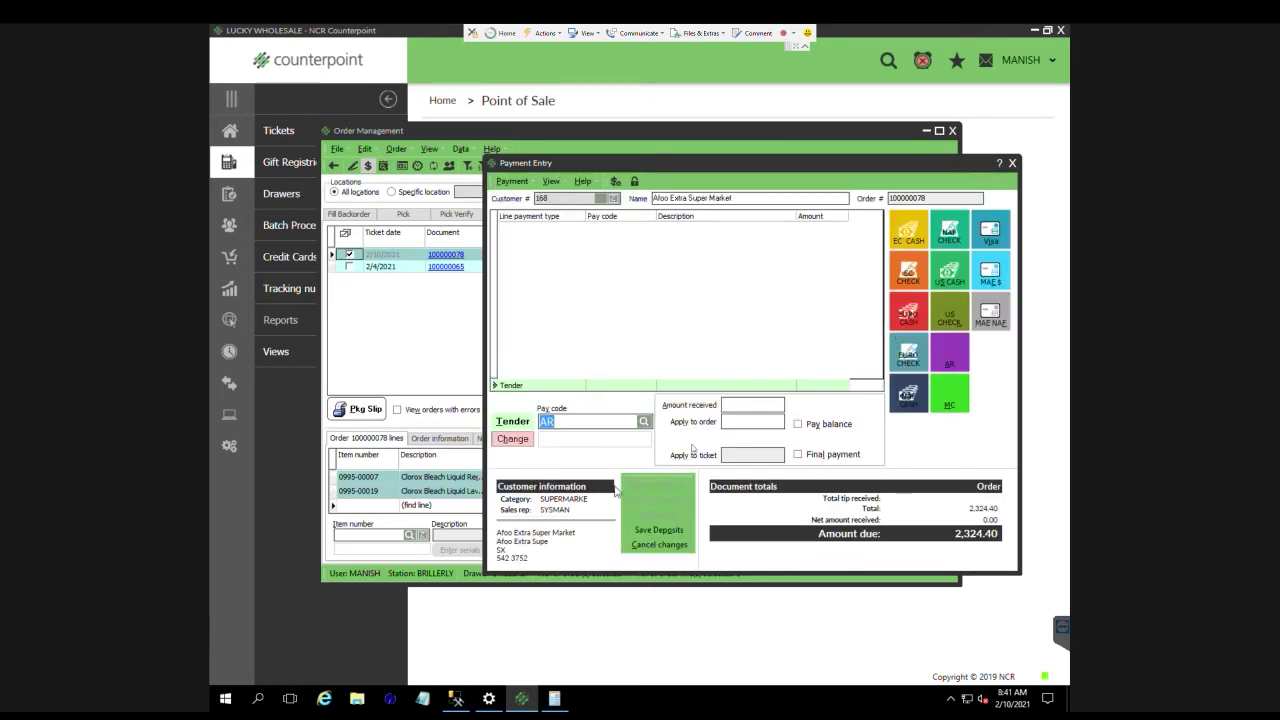
Try the AR, NAF_CASH and US_CASH pay codes for the order, applying the full balance with AR and US_CASH.
left_click(950, 365)
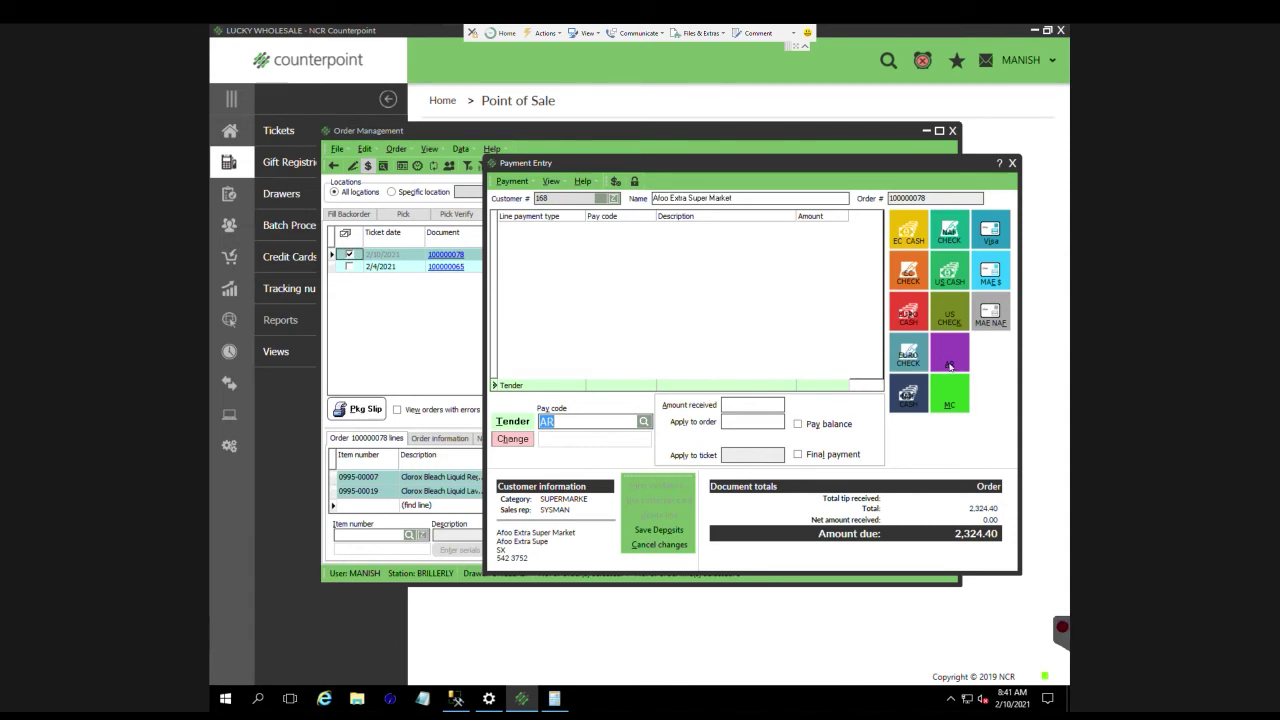
left_click(799, 425)
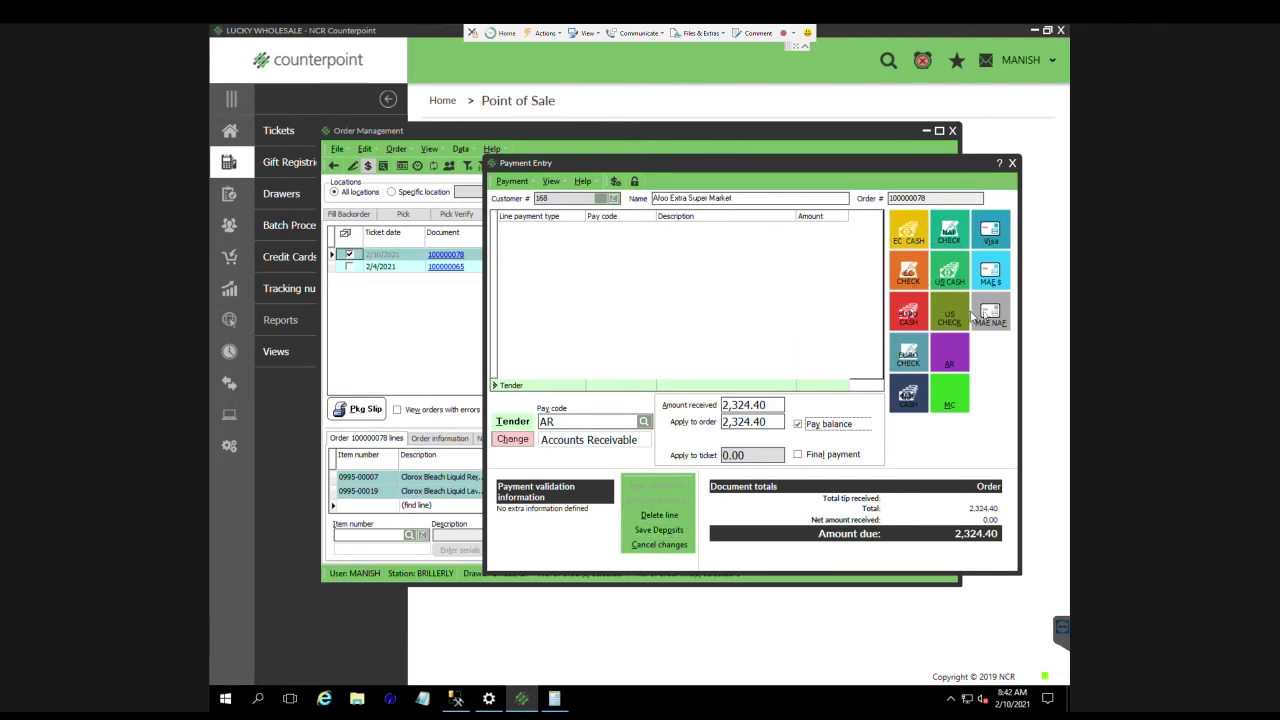
left_click(908, 393)
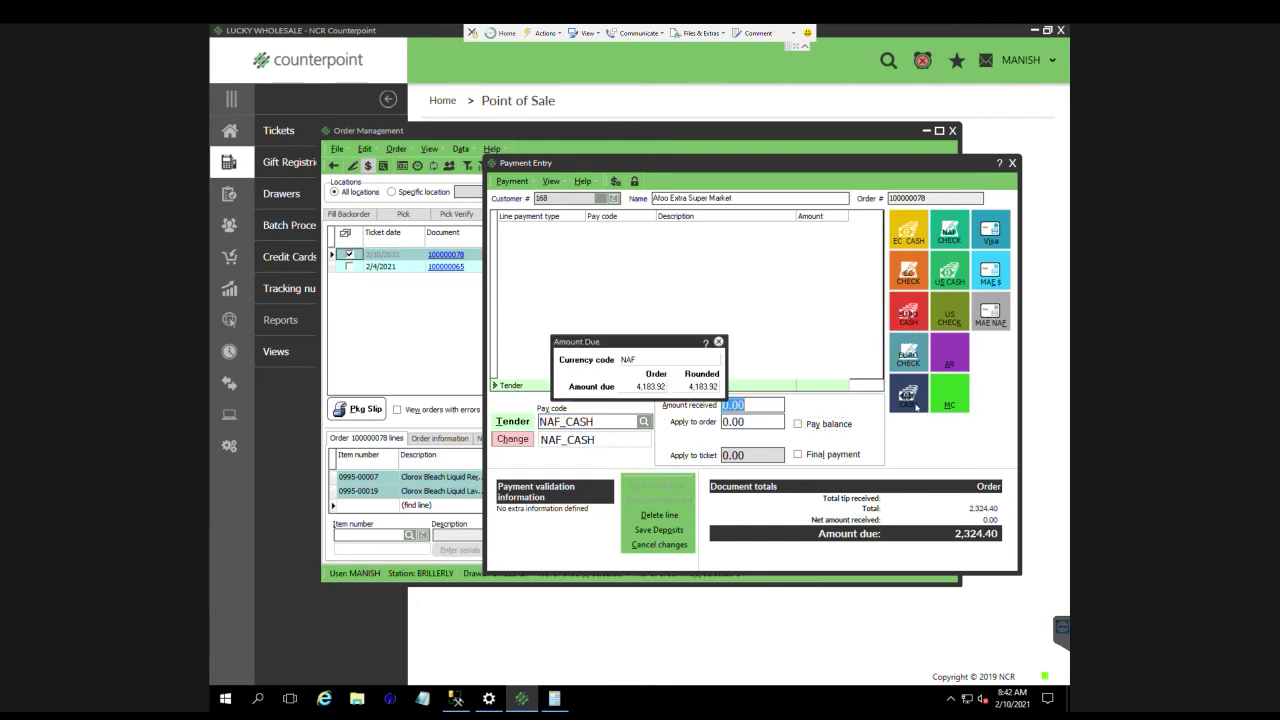
left_click(718, 343)
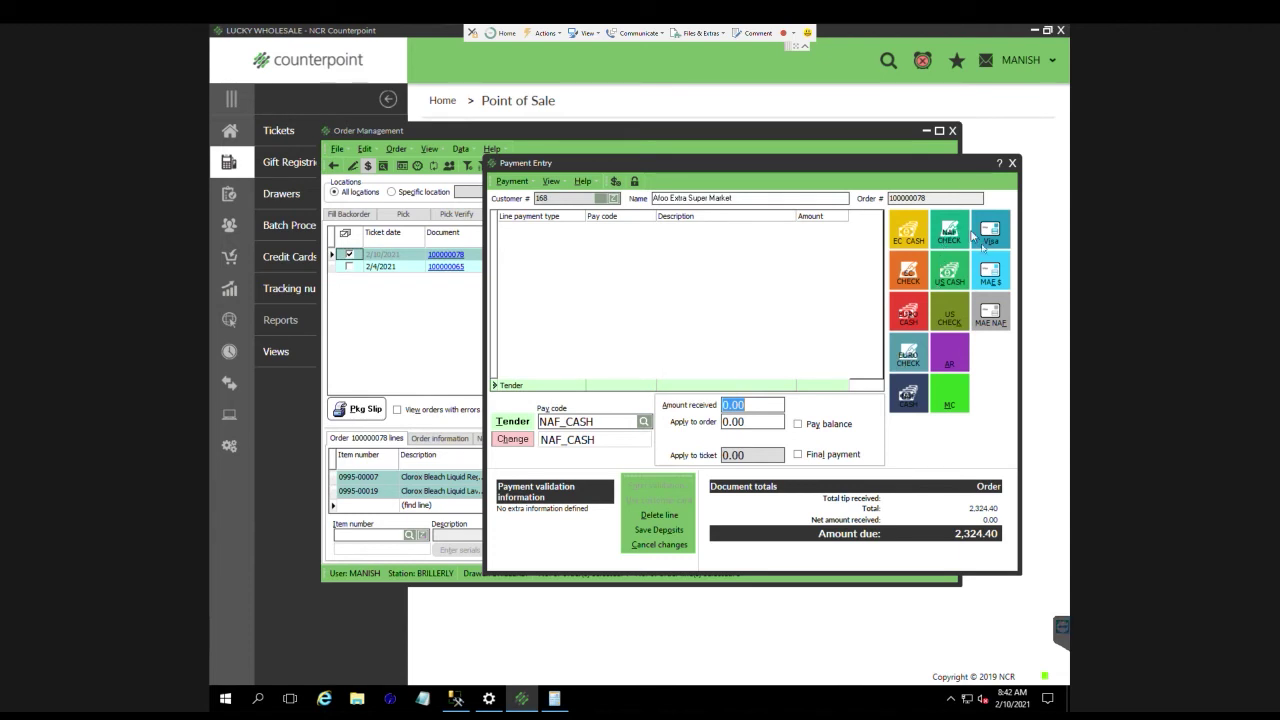
left_click(951, 272)
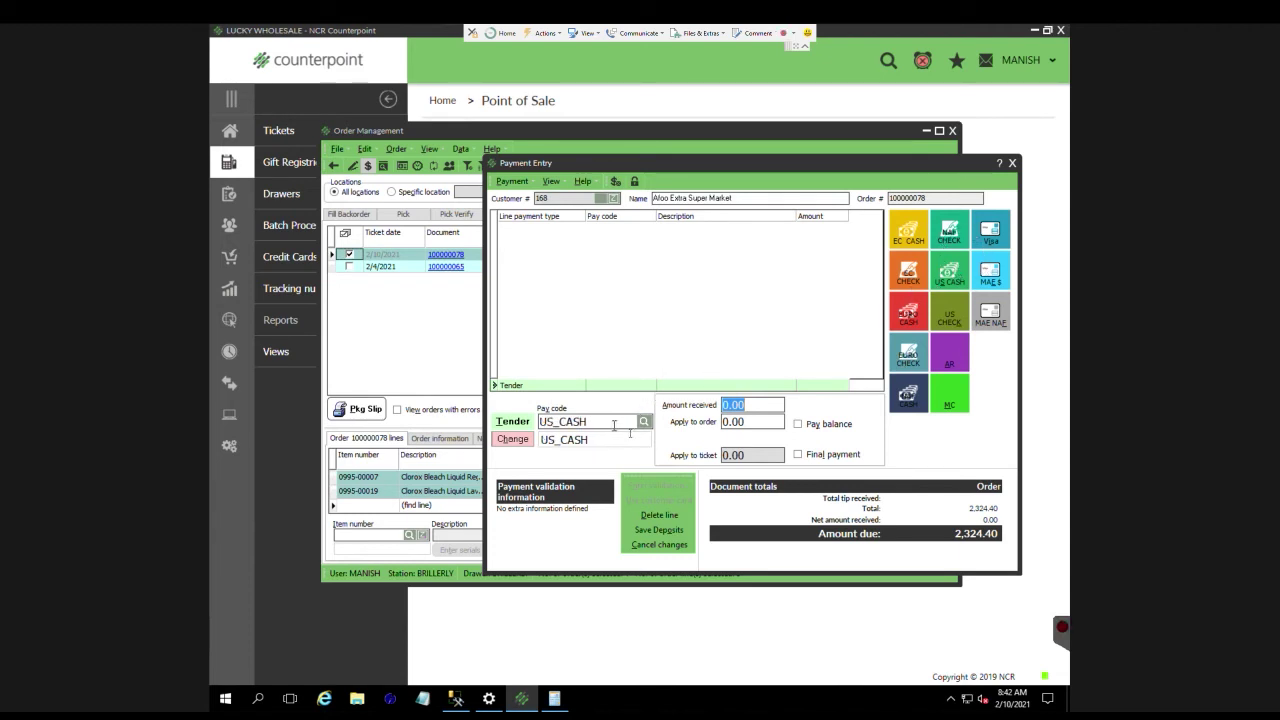
left_click(797, 424)
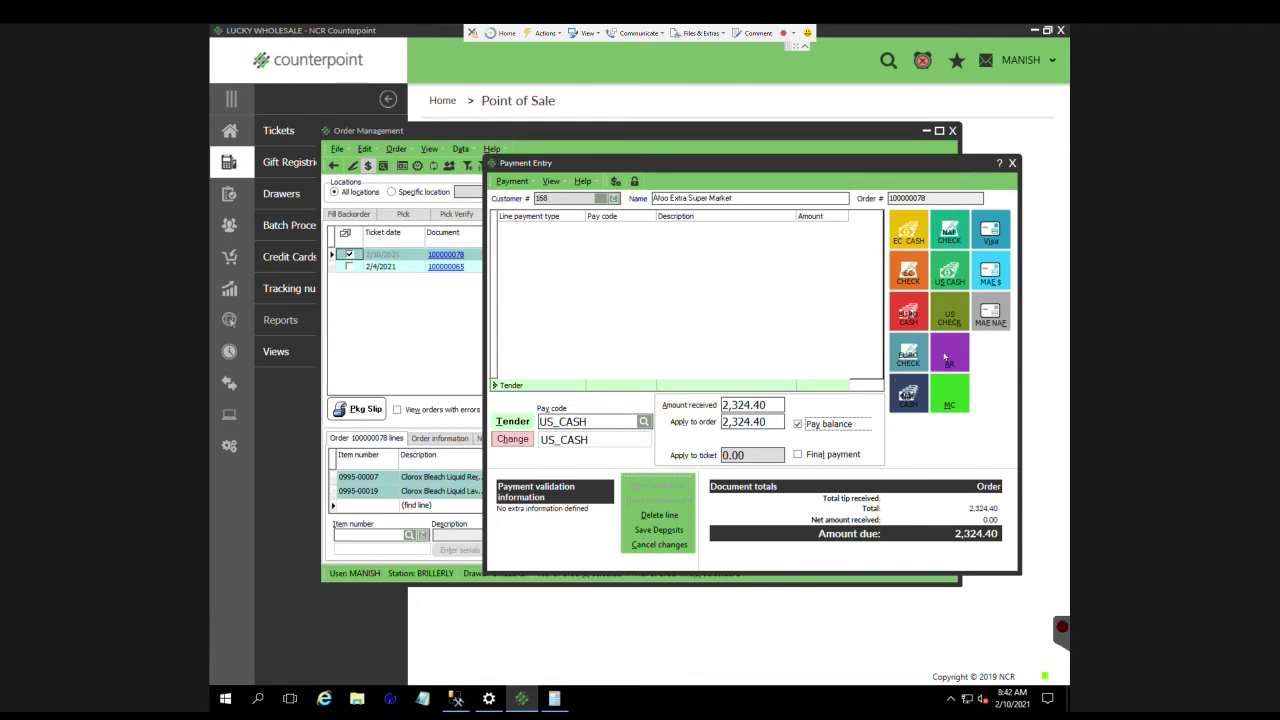
Tender the full balance to Accounts Receivable, save the payment line as a deposit, and finish without printing a receipt.
left_click(947, 358)
left_click(822, 424)
left_click(659, 530)
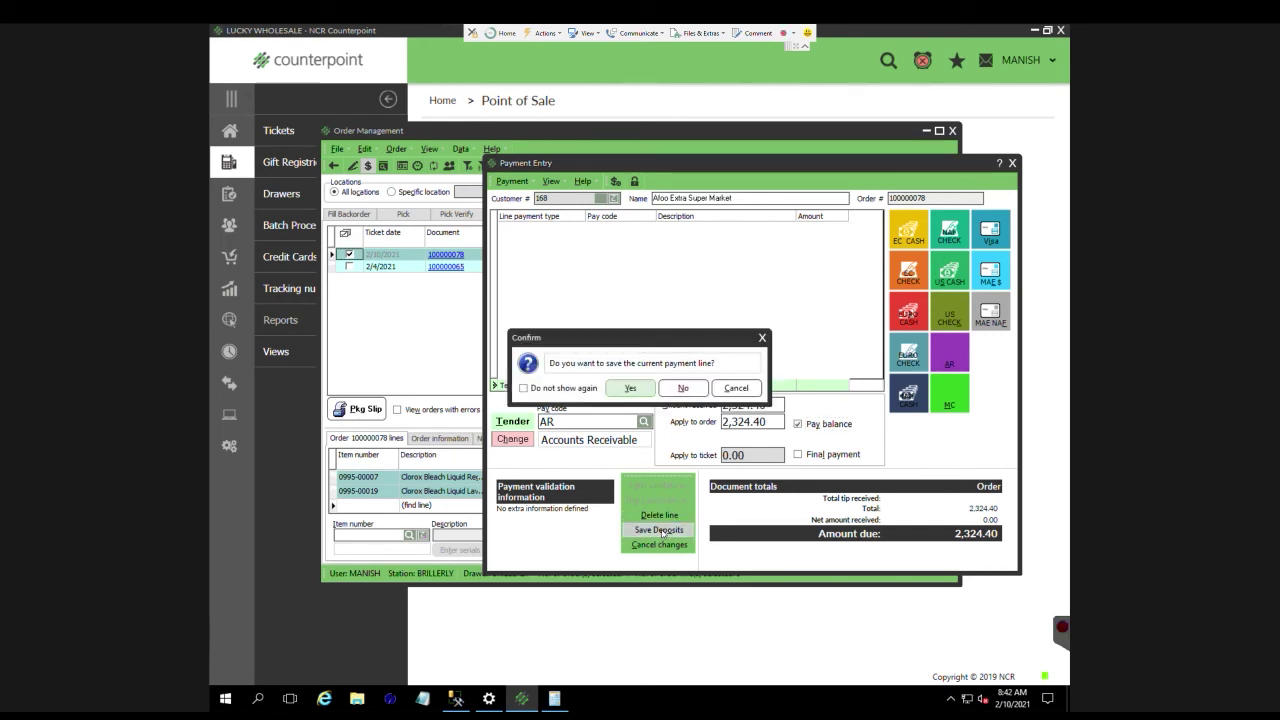
left_click(643, 389)
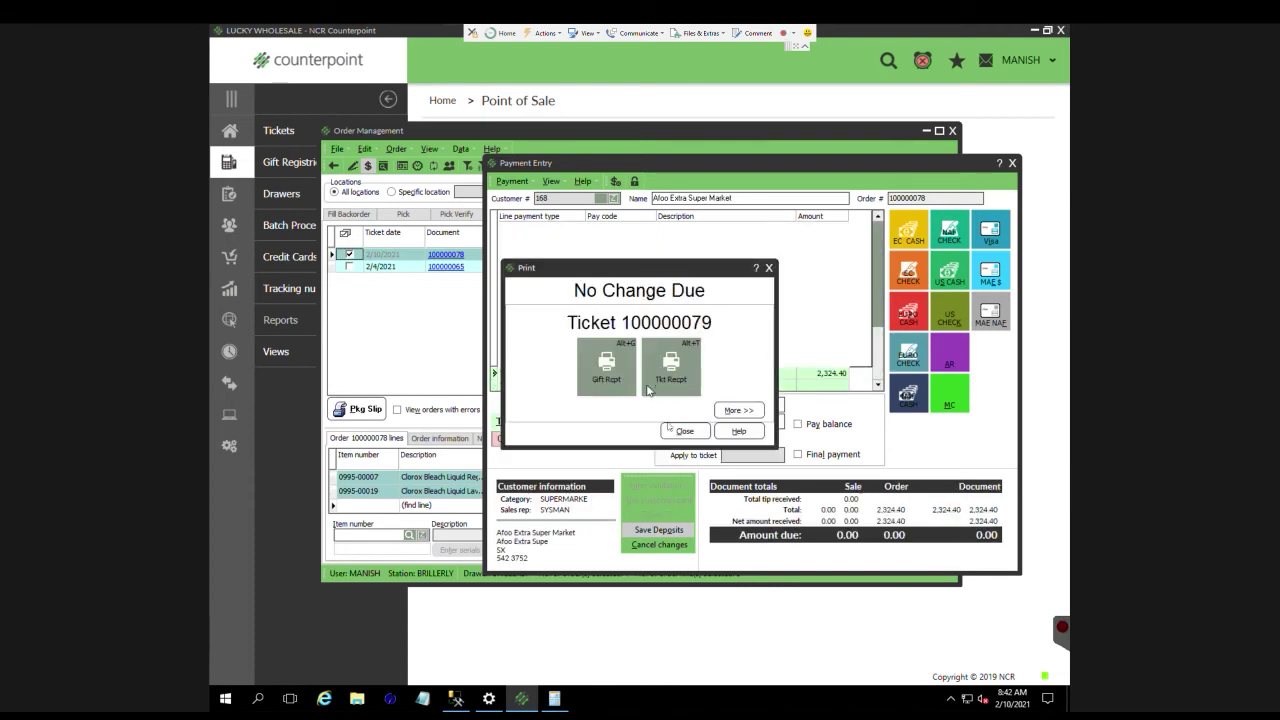
left_click(672, 437)
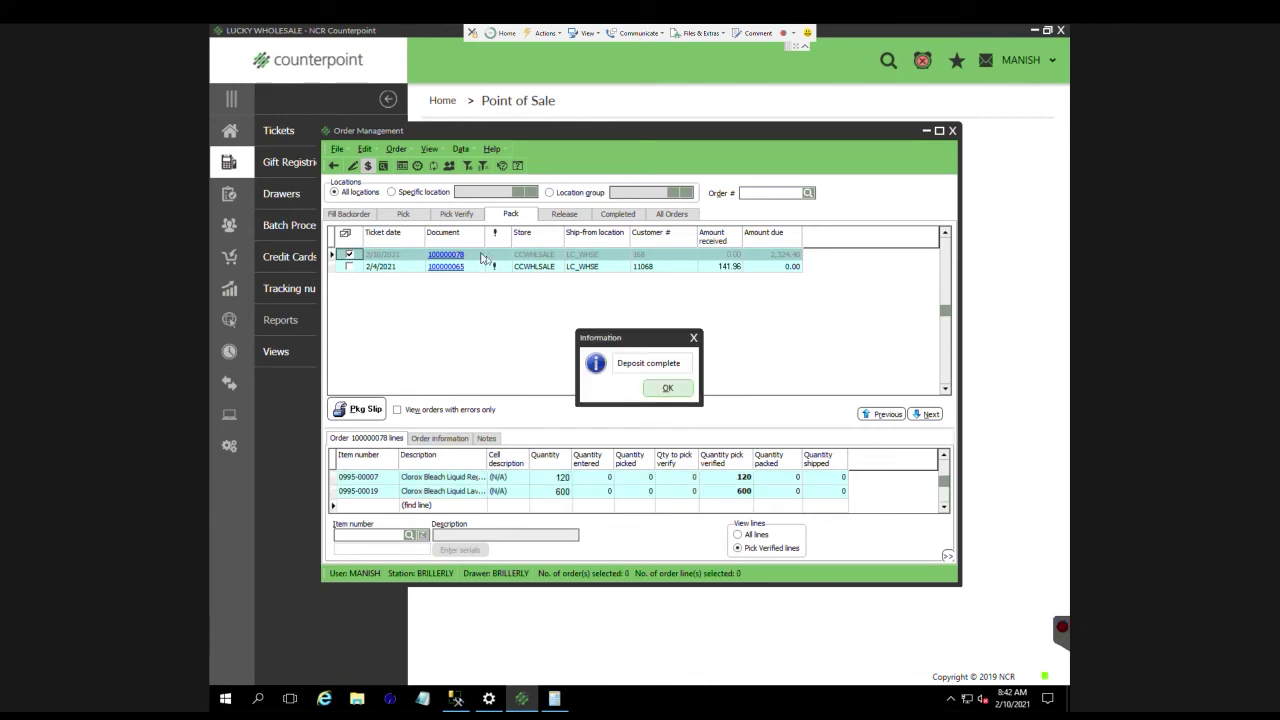
left_click(668, 388)
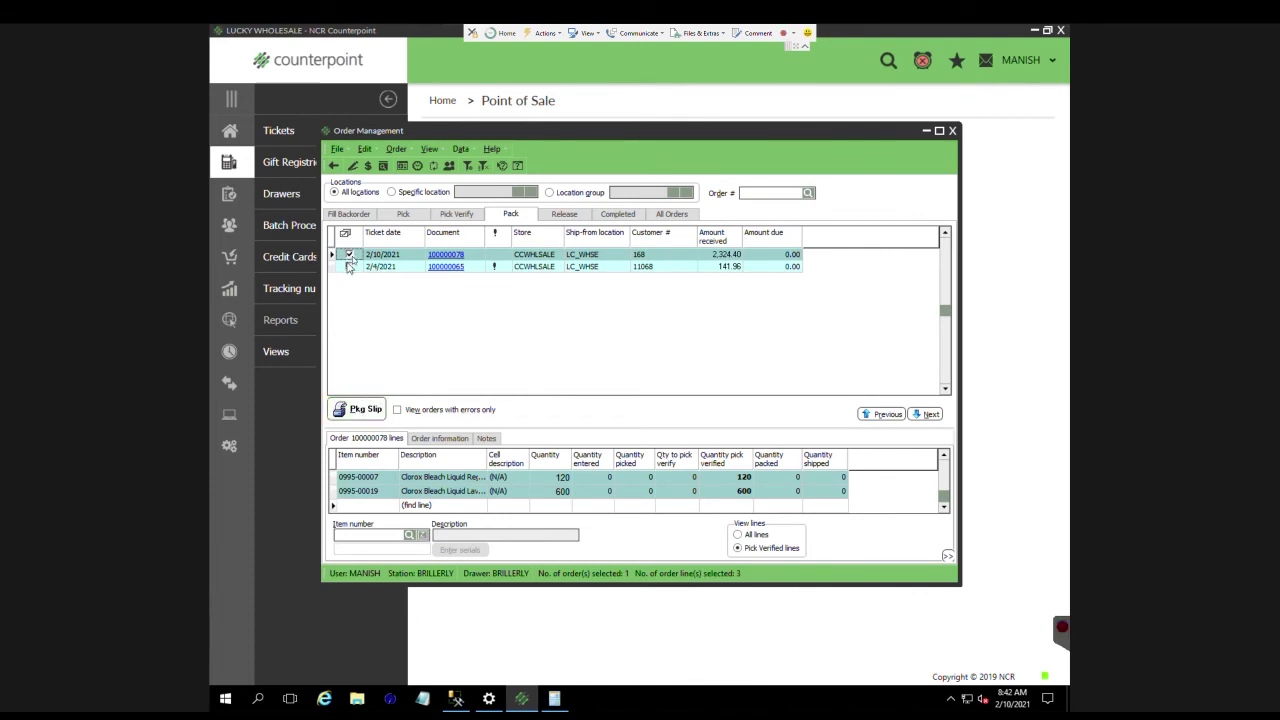
Generate the packing slip for the selected 2/10/2021 order.
left_click(360, 410)
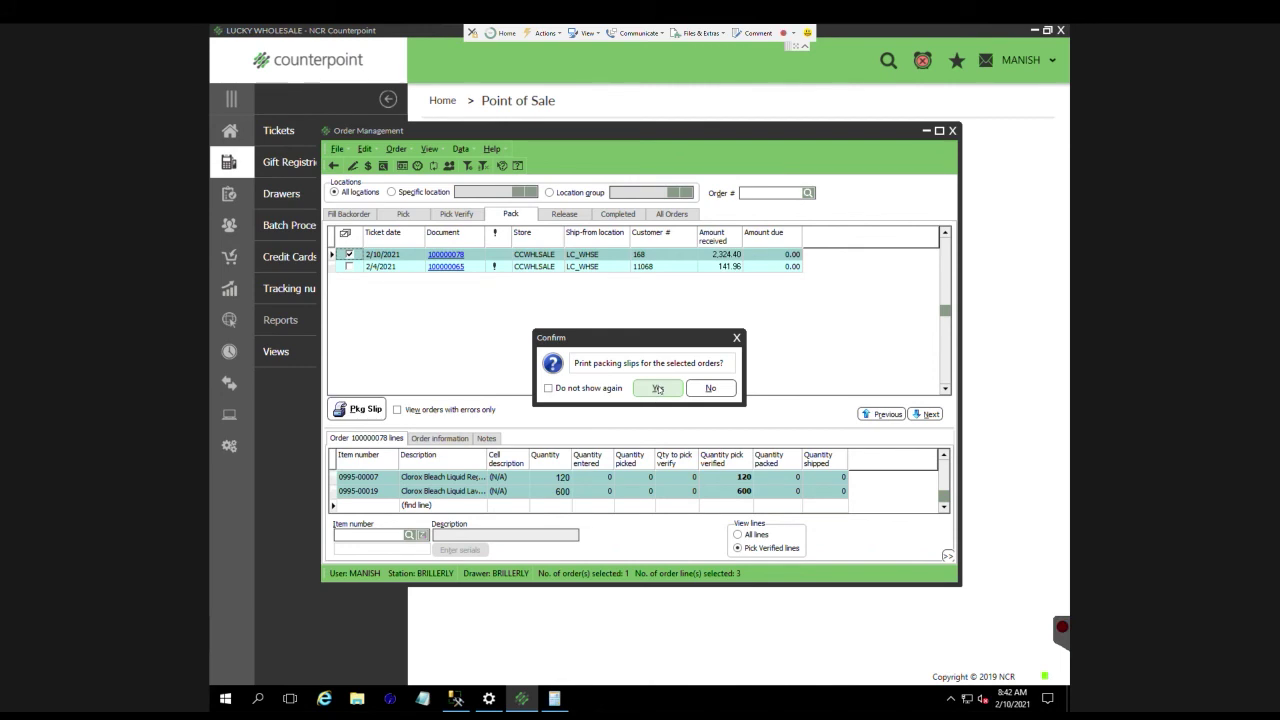
left_click(712, 389)
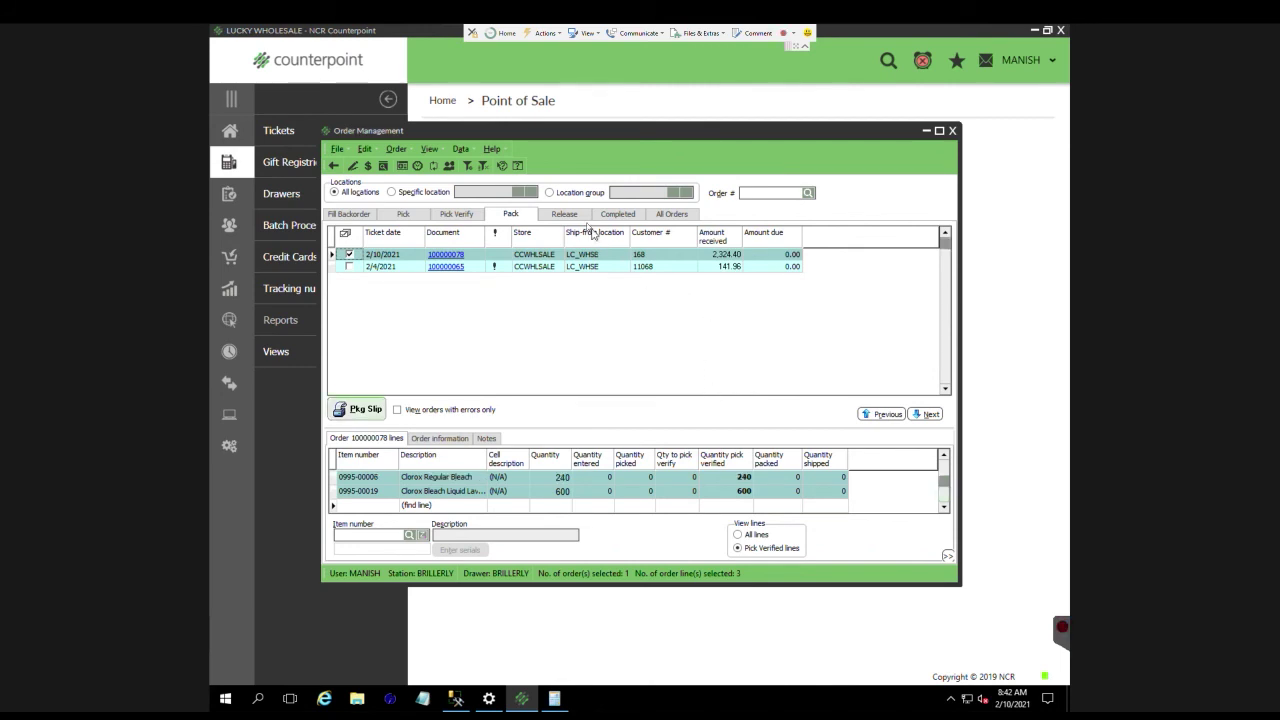
left_click(363, 410)
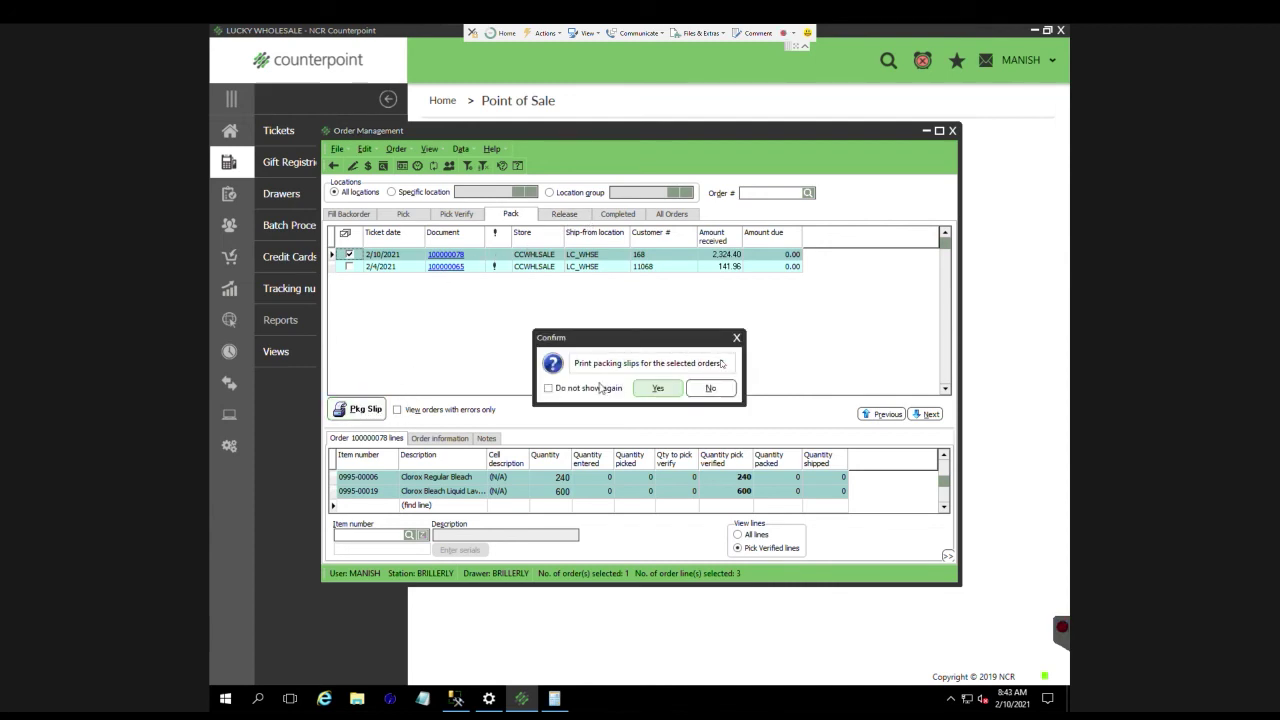
left_click(710, 389)
left_click(656, 388)
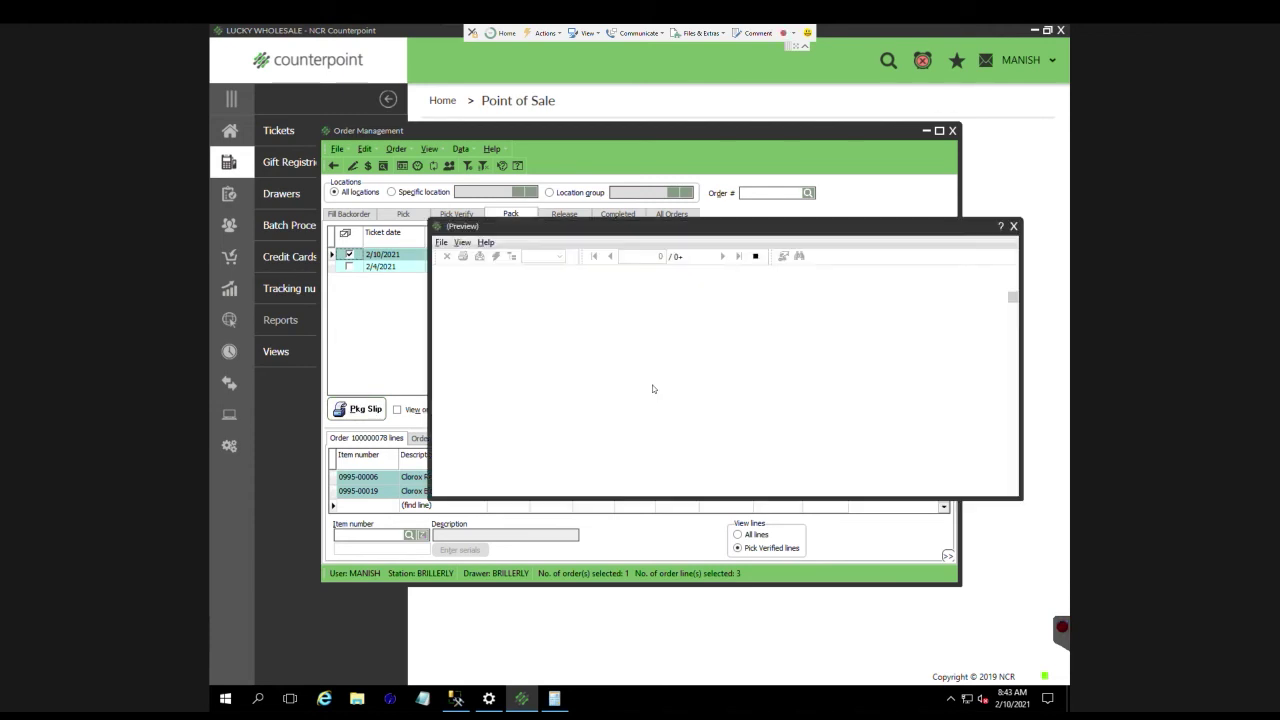
Examine the packing slip preview from header to deposit balance, look over its print and orientation options, and close it.
scroll(767, 388, "down", 5)
scroll(767, 391, "up", 2)
scroll(766, 391, "up", 4)
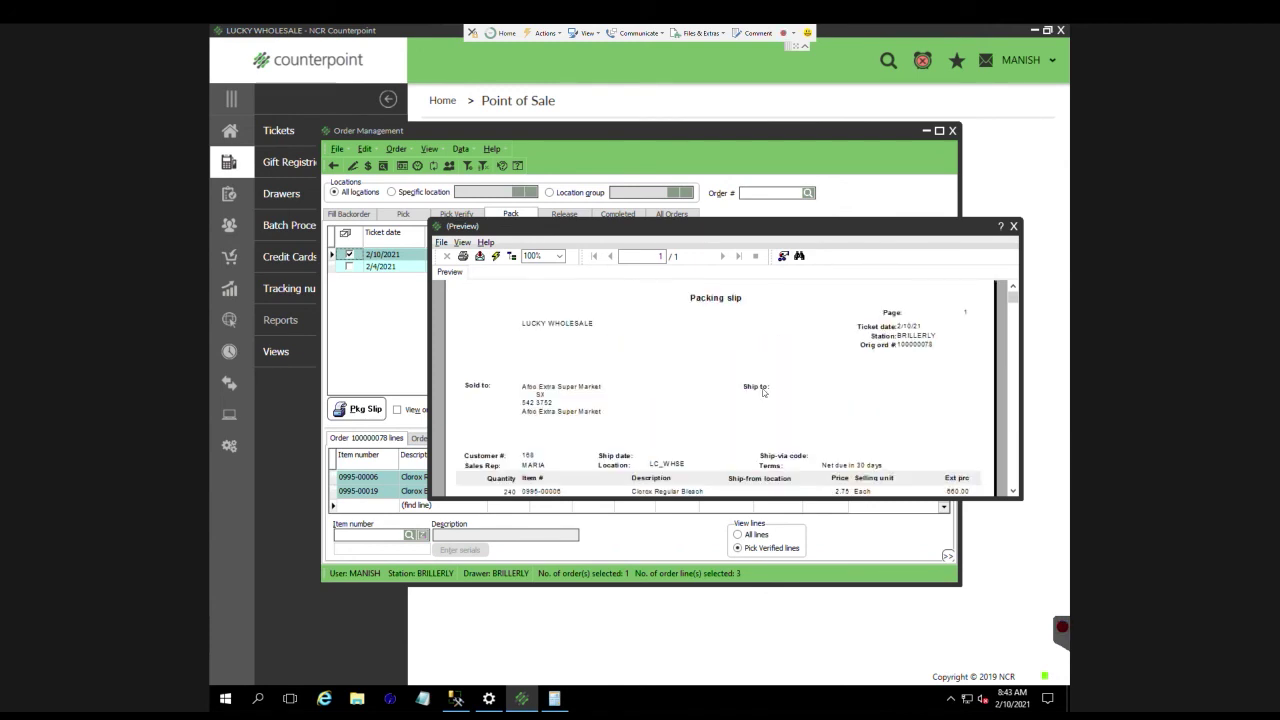
scroll(757, 393, "down", 6)
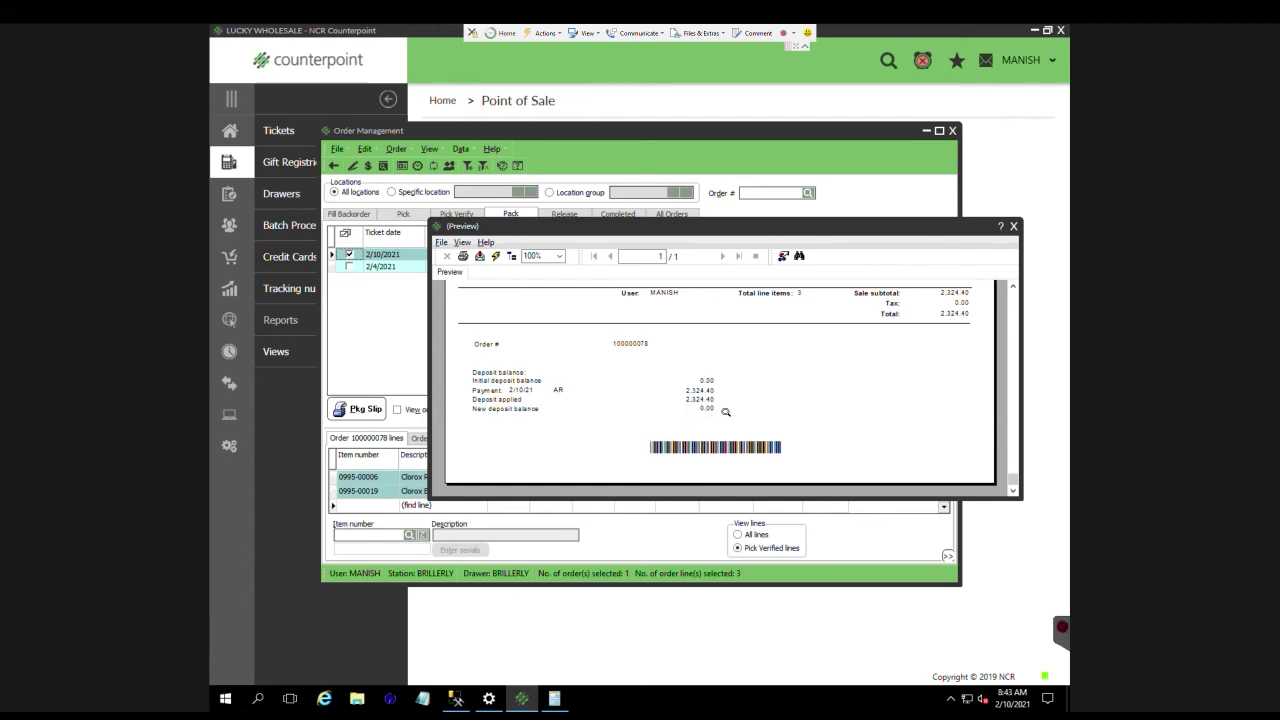
scroll(930, 420, "up", 10)
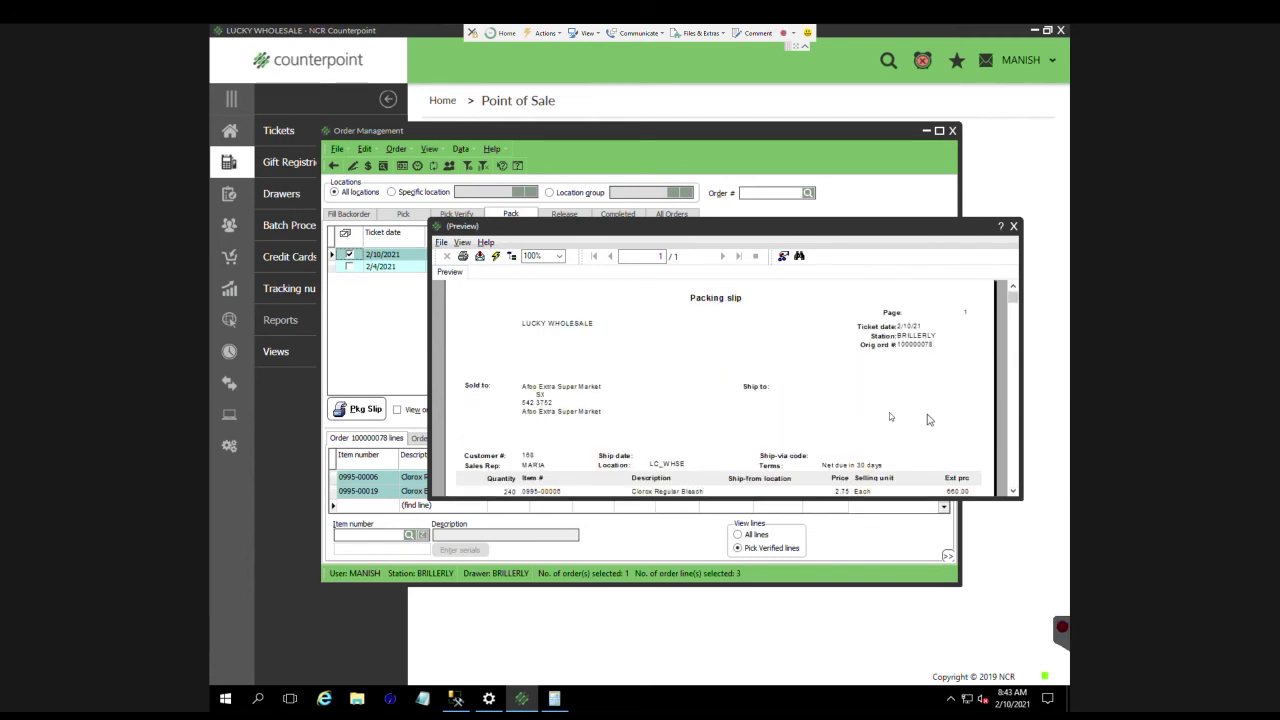
left_click(441, 242)
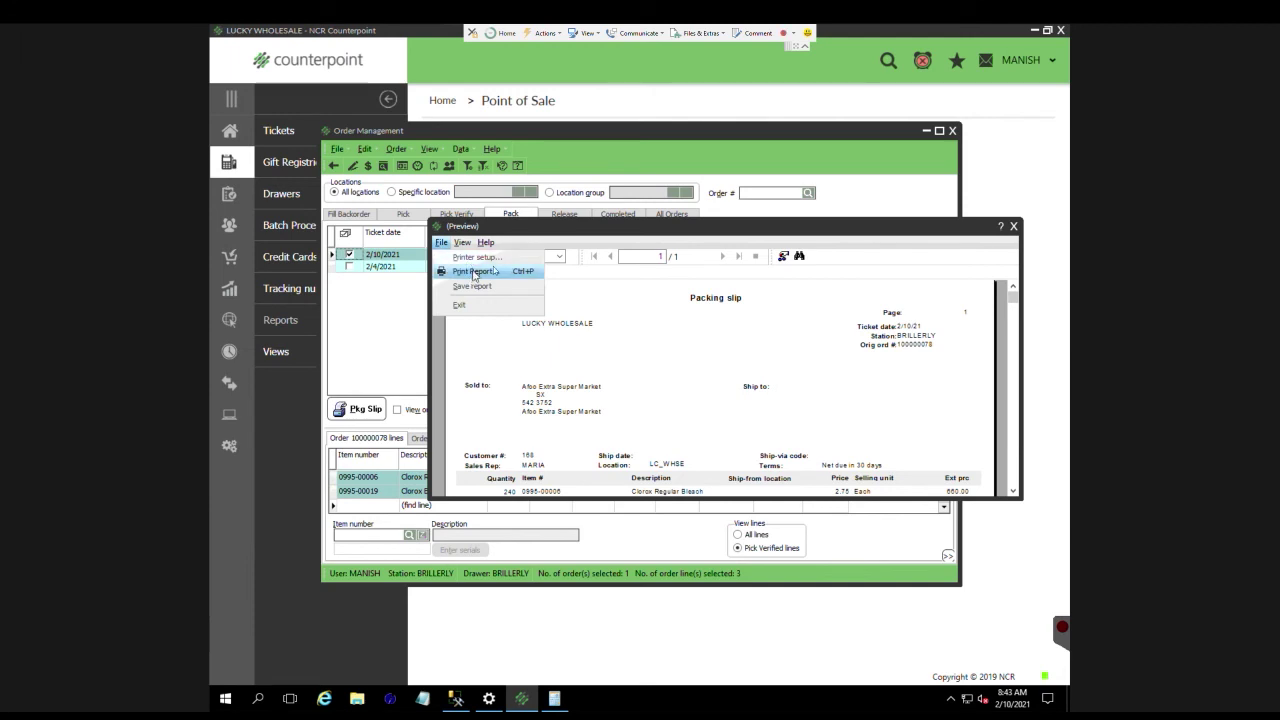
left_click(752, 317)
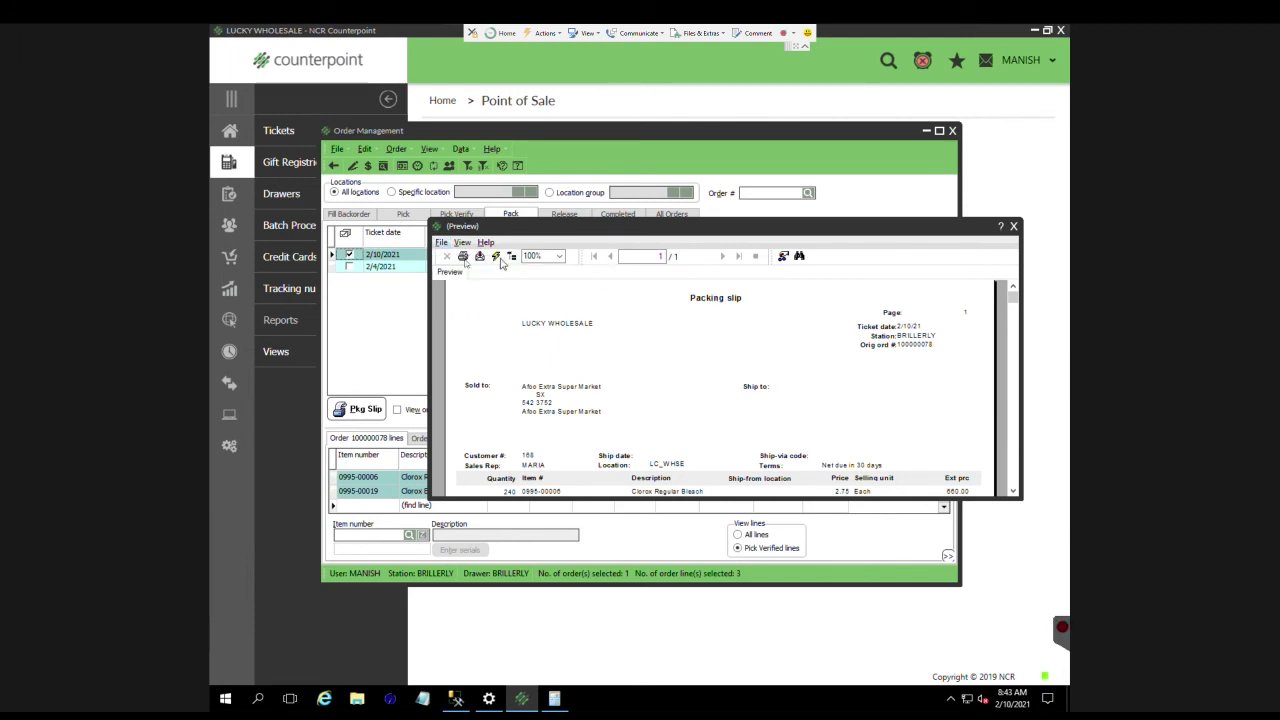
left_click(442, 243)
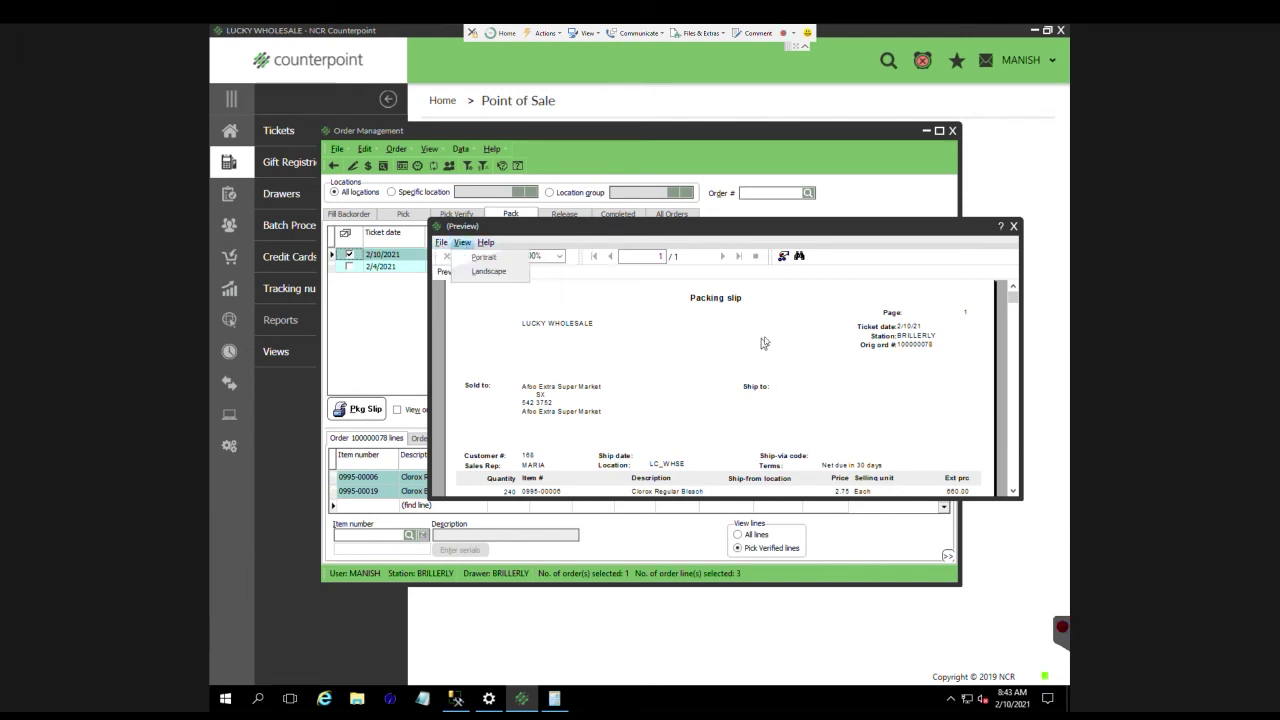
left_click(973, 254)
left_click(1013, 227)
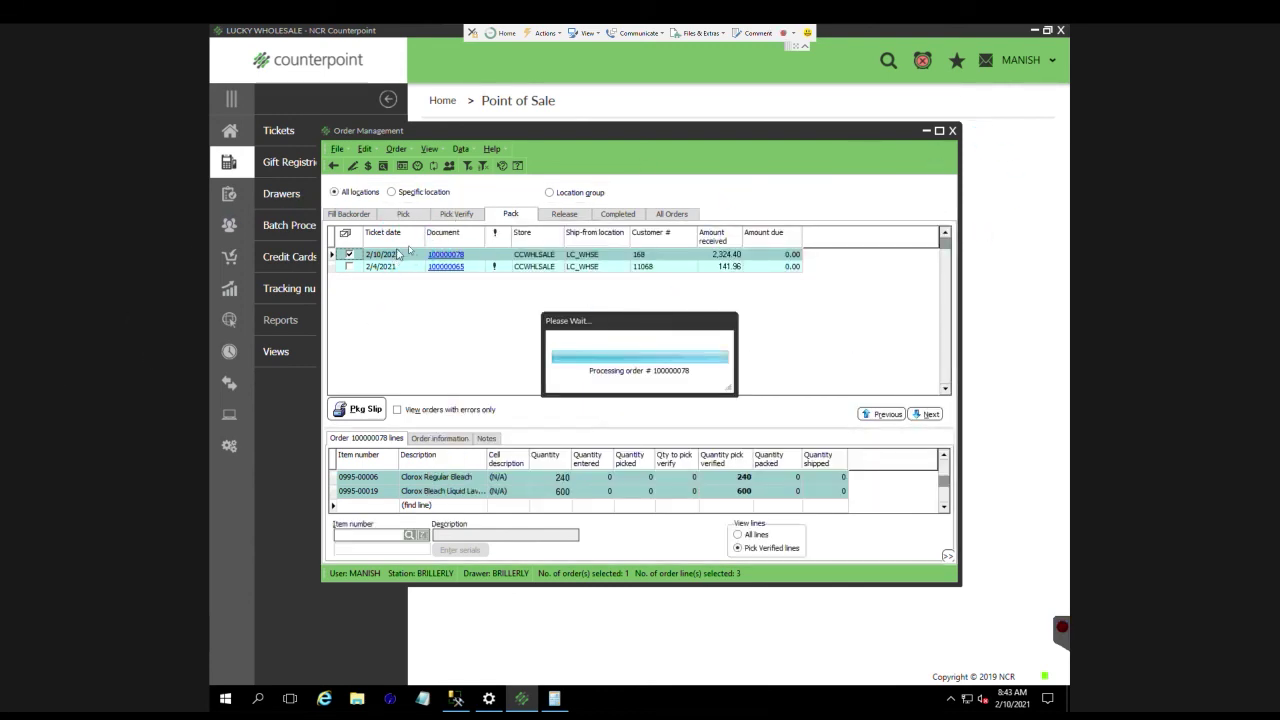
Confirm the packing of the order and bring up the list of orders ready for release.
left_click(660, 387)
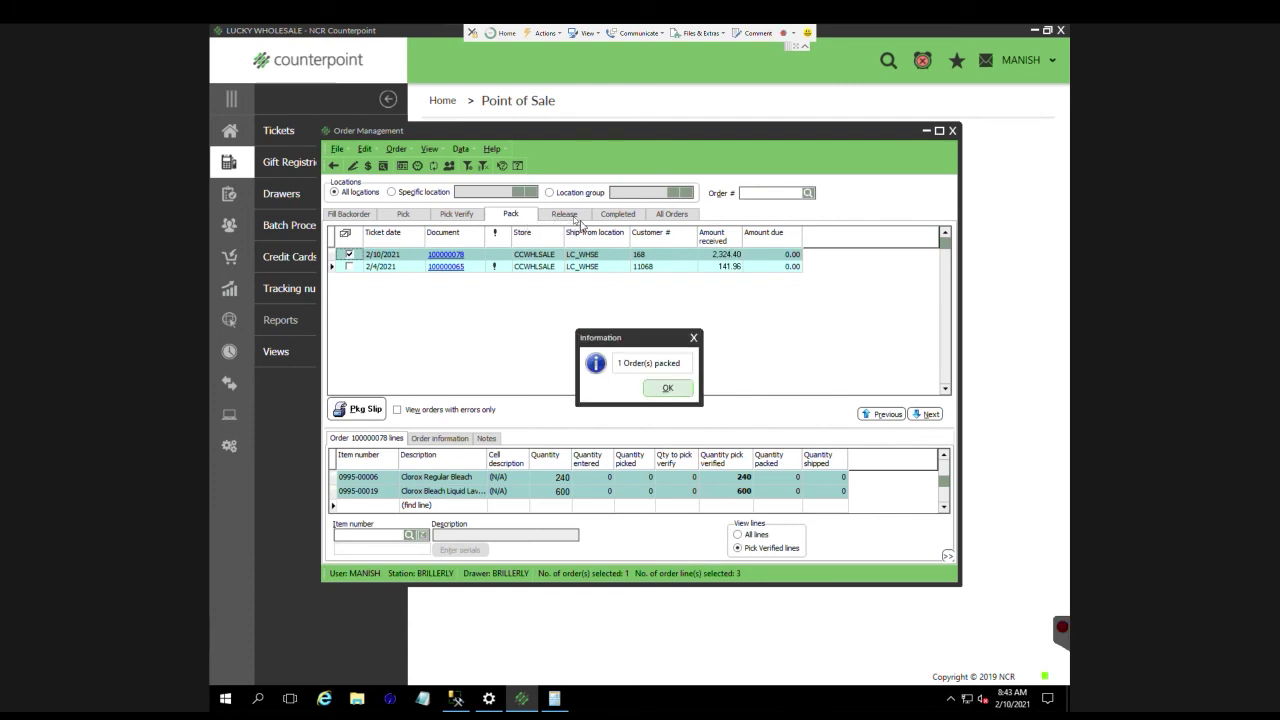
left_click(655, 387)
left_click(565, 214)
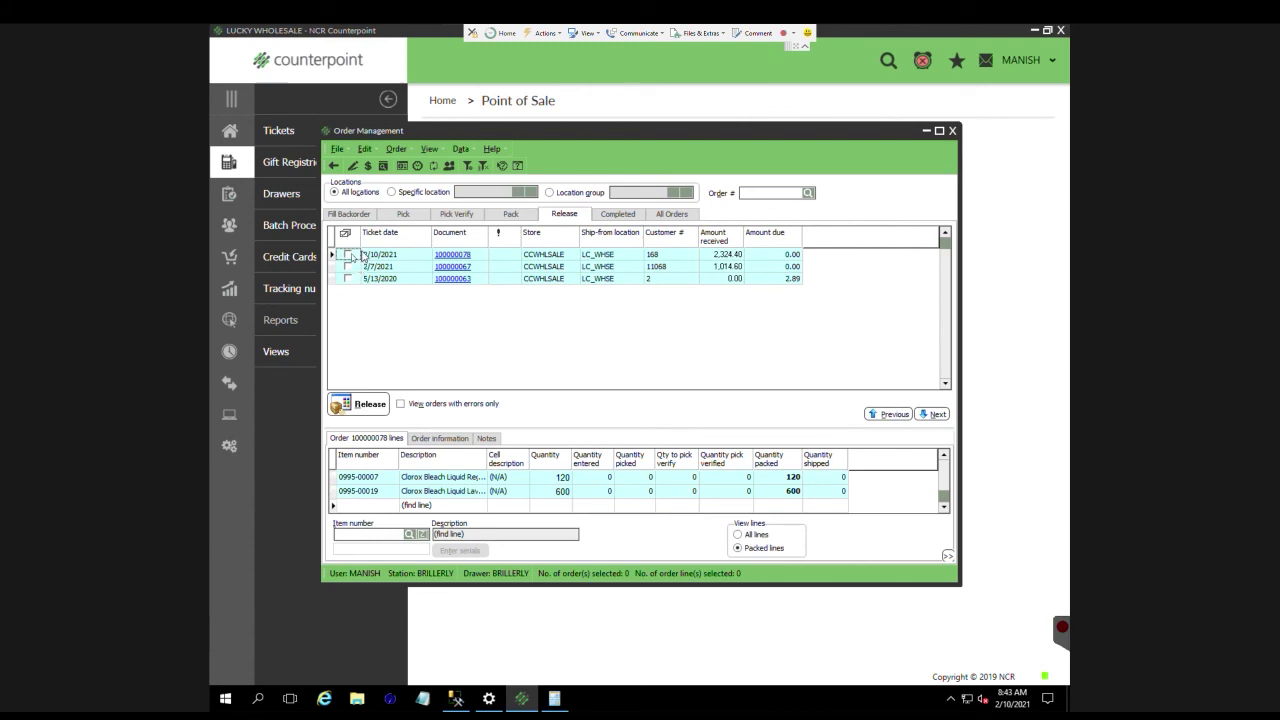
Add the hidden Name column to the release order list, placed directly after Customer #.
right_click(614, 236)
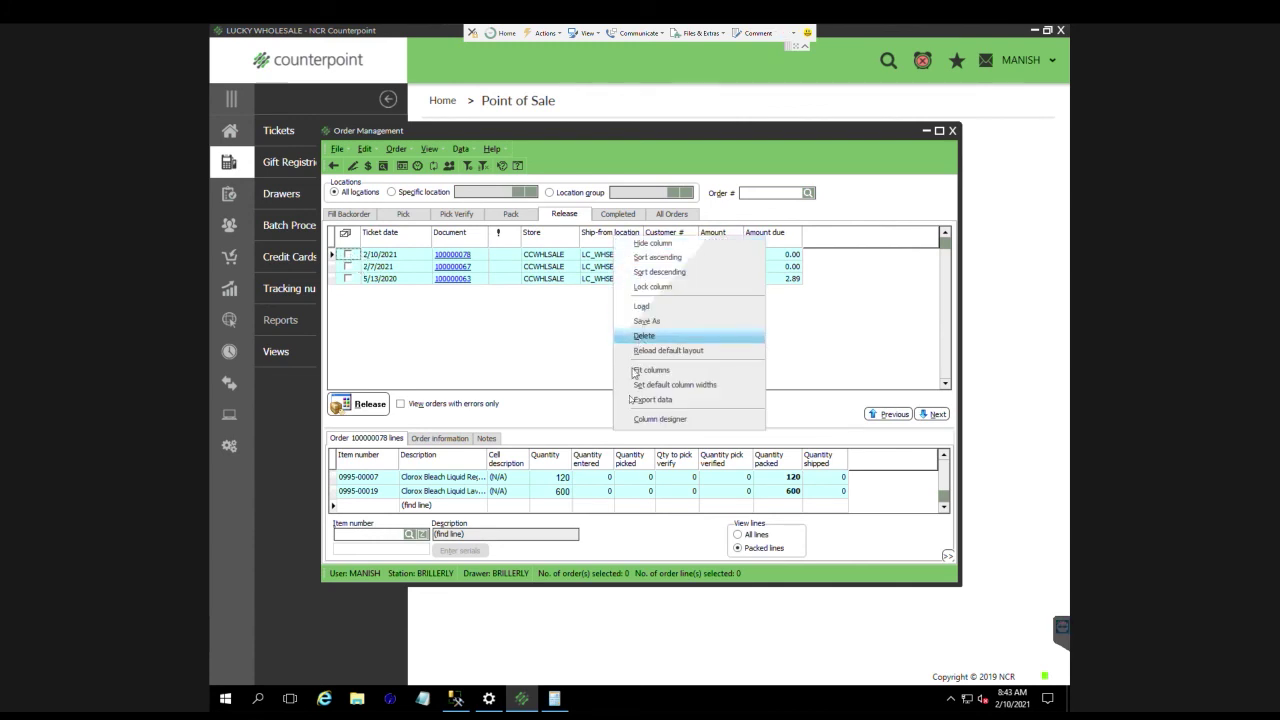
left_click(660, 419)
scroll(500, 433, "down", 6)
scroll(515, 420, "down", 4)
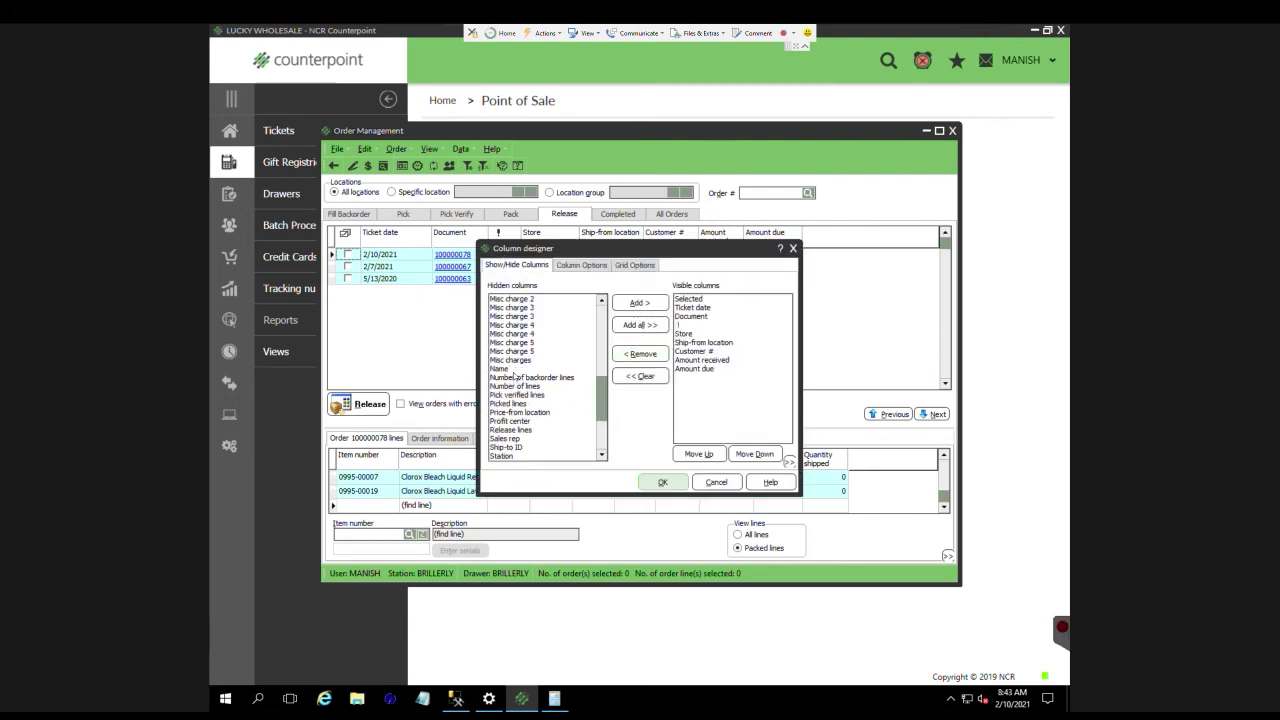
left_click(512, 369)
left_click(639, 302)
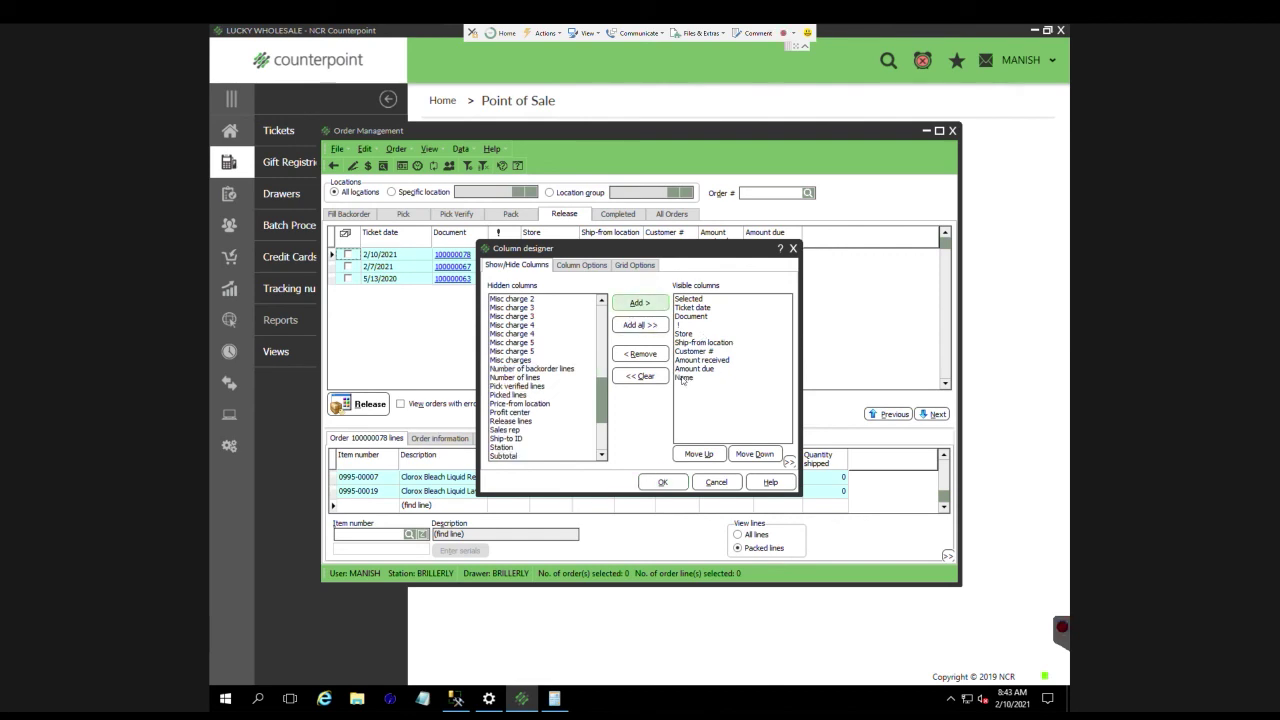
left_click(684, 378)
left_click(662, 482)
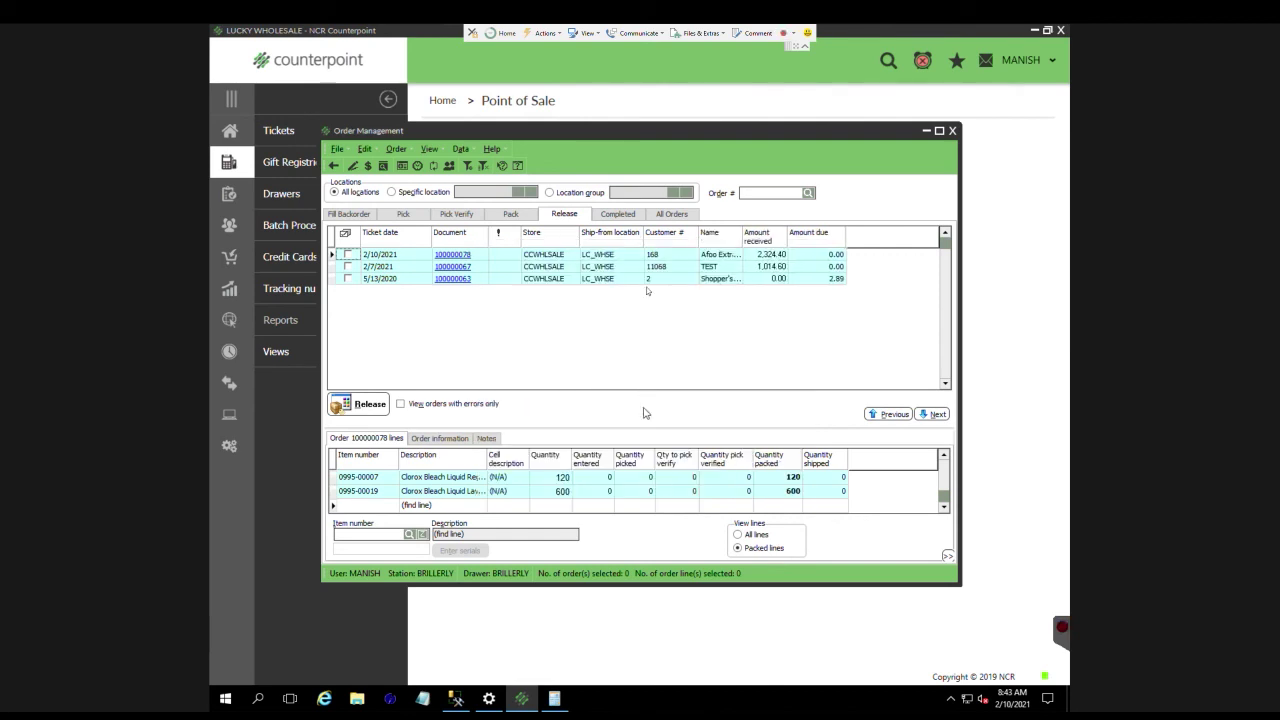
Widen the Name column to fit the full customer names and save the layout over the existing default column layout.
right_click(686, 238)
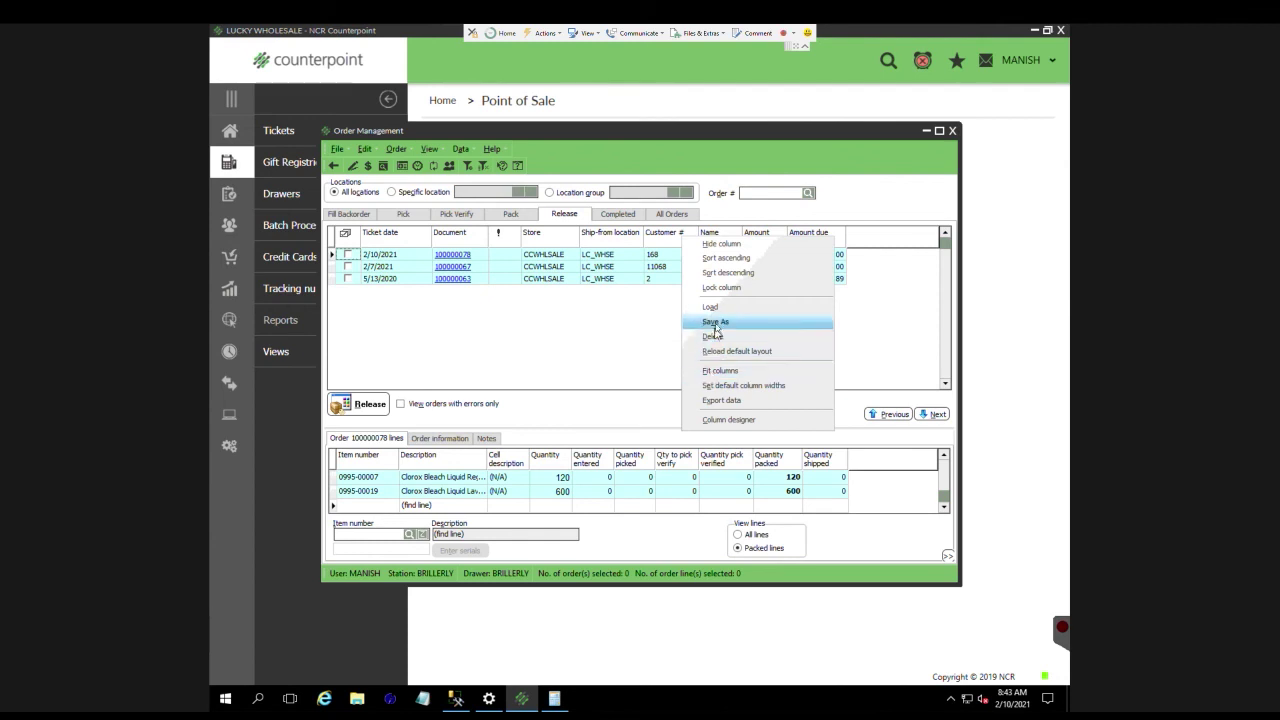
left_click(852, 299)
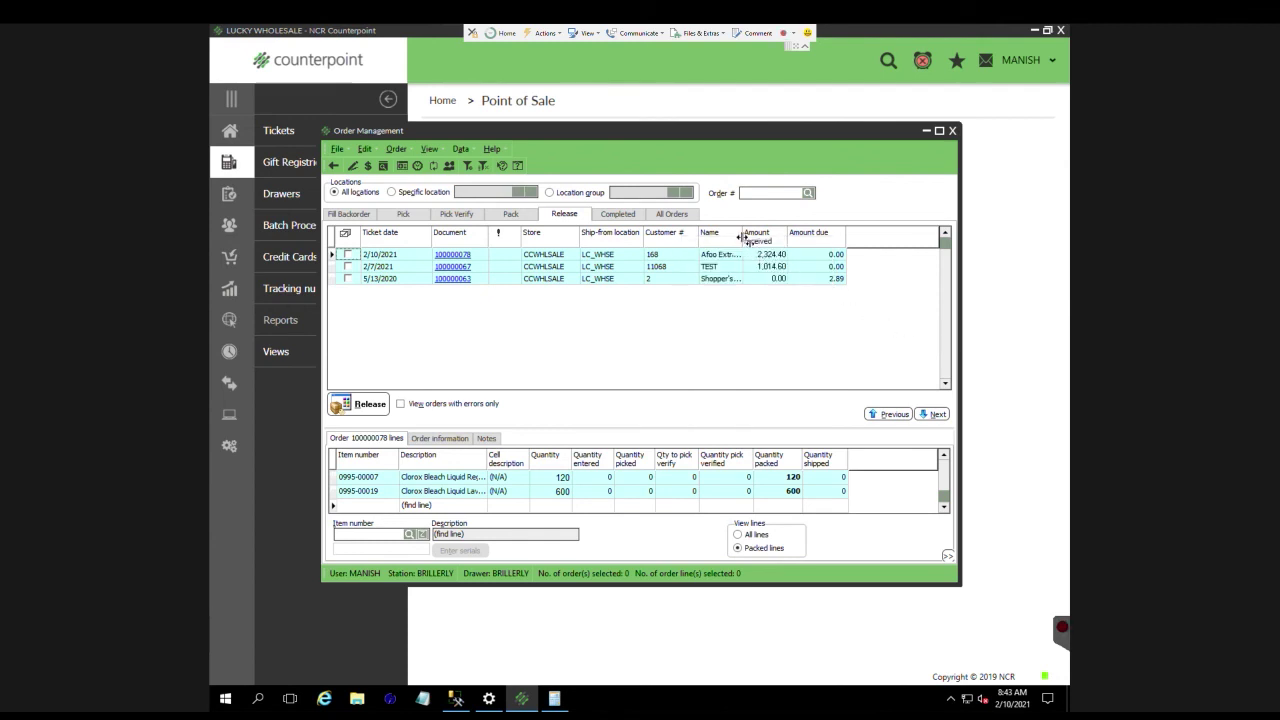
left_click_drag(744, 236, 781, 237)
right_click(718, 237)
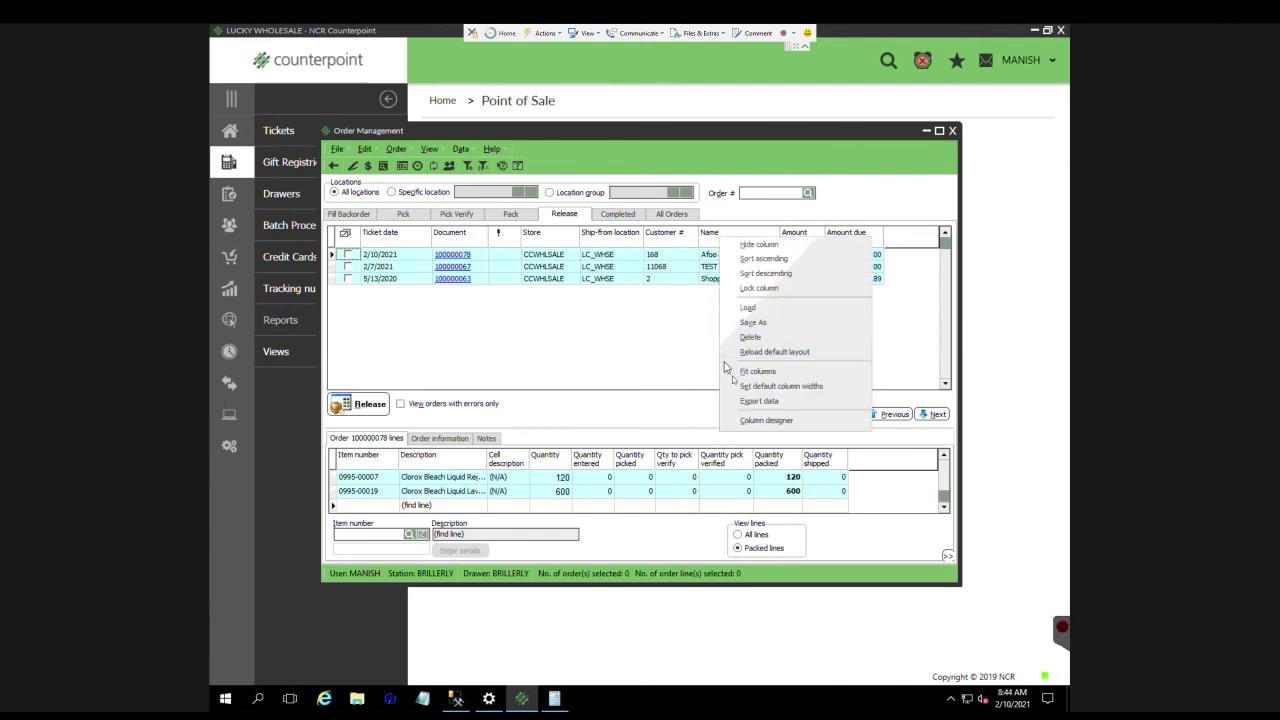
left_click(752, 322)
left_click(662, 381)
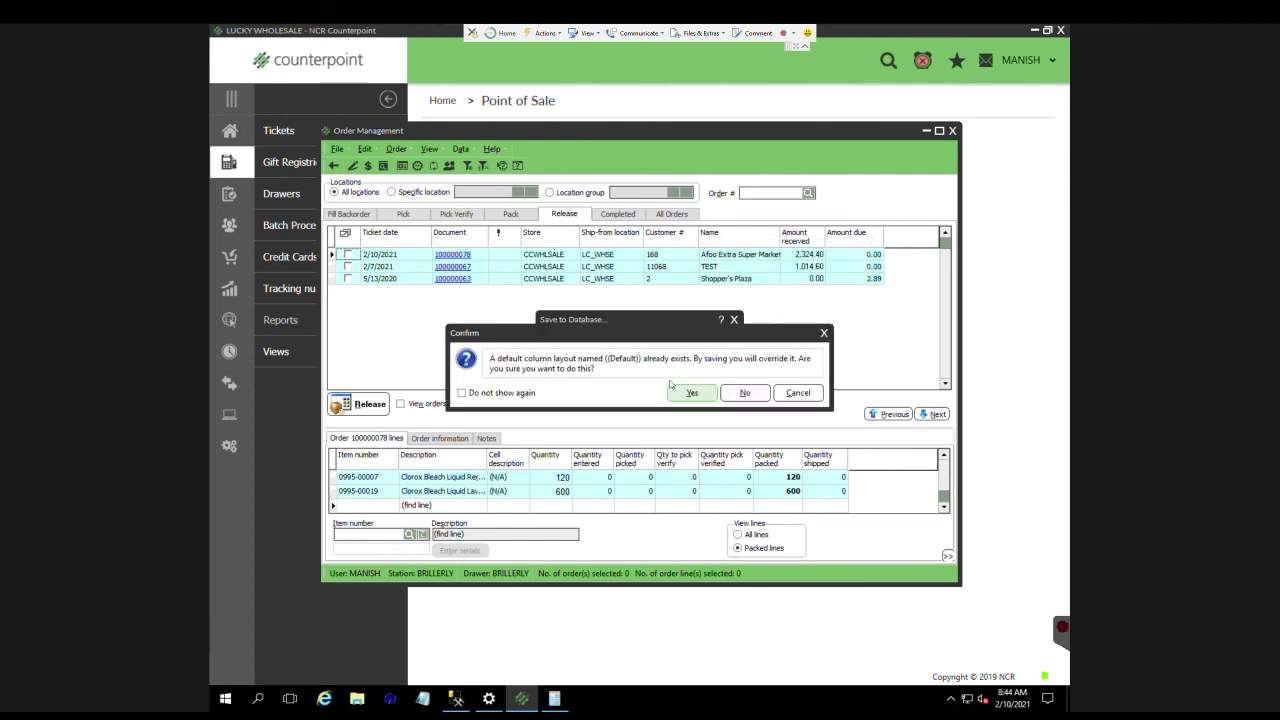
left_click(686, 394)
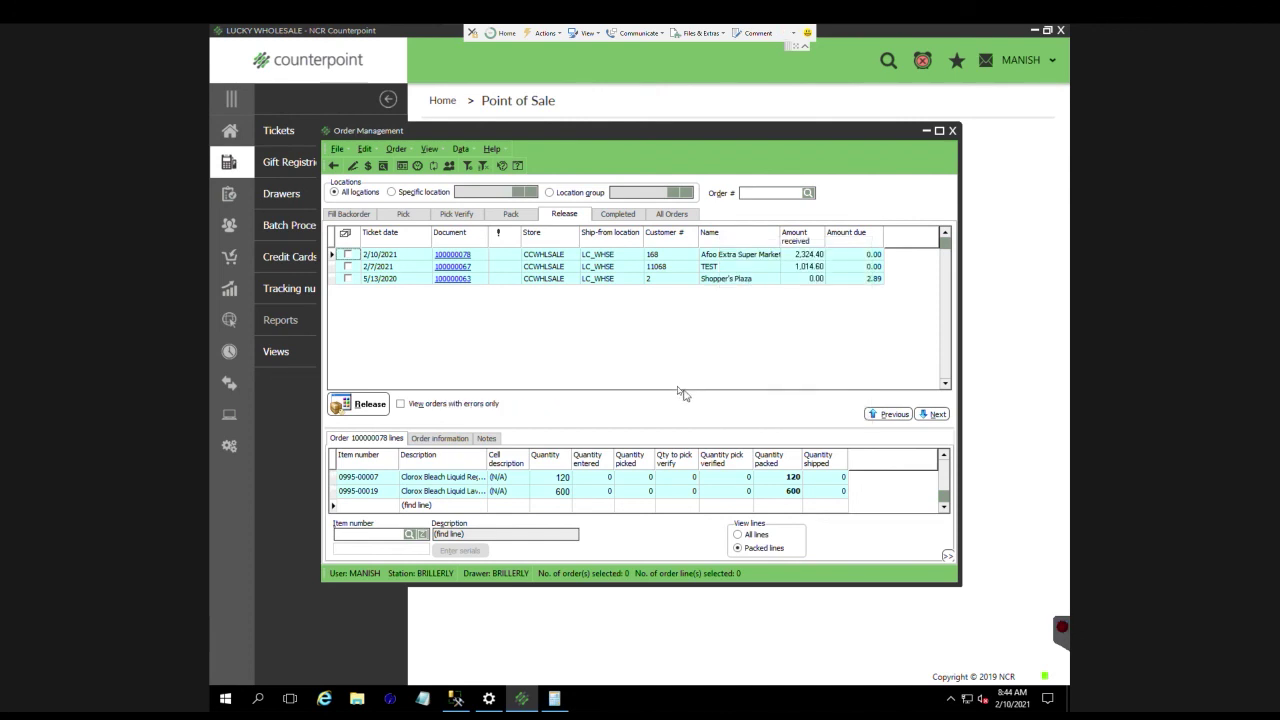
Select the 2/10/2021 order and release it, confirming the release.
left_click(348, 256)
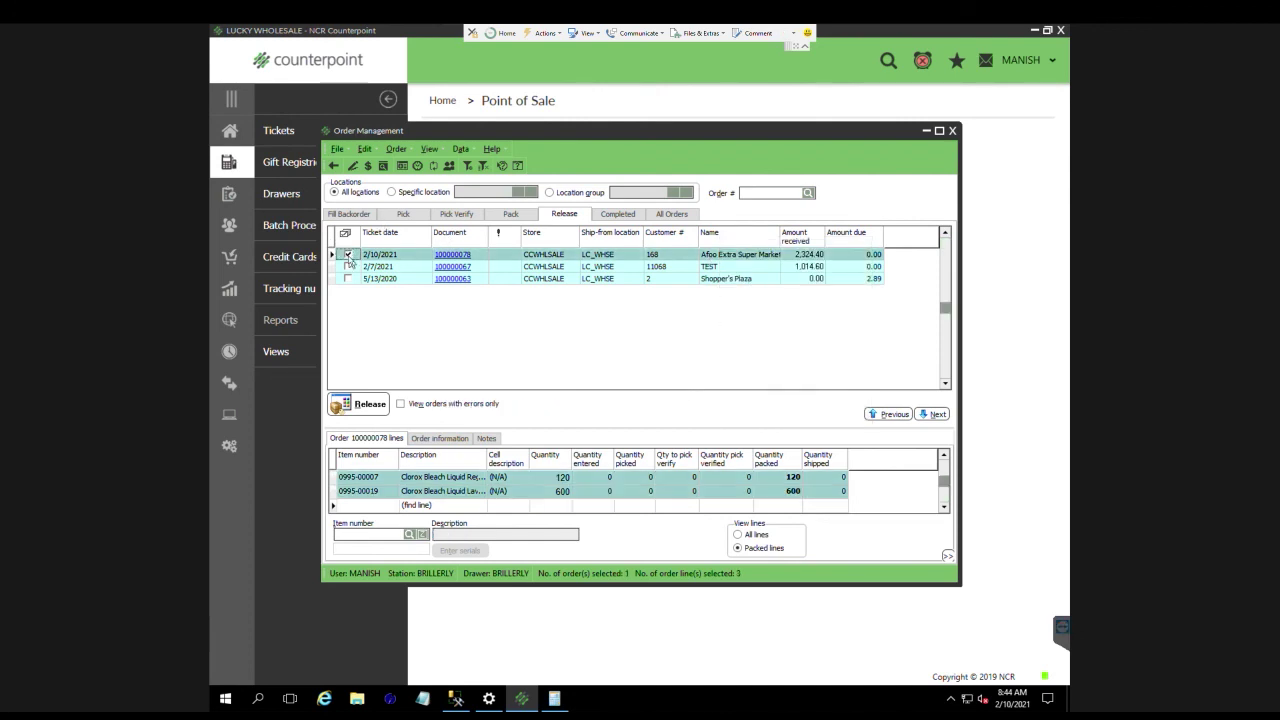
left_click(373, 410)
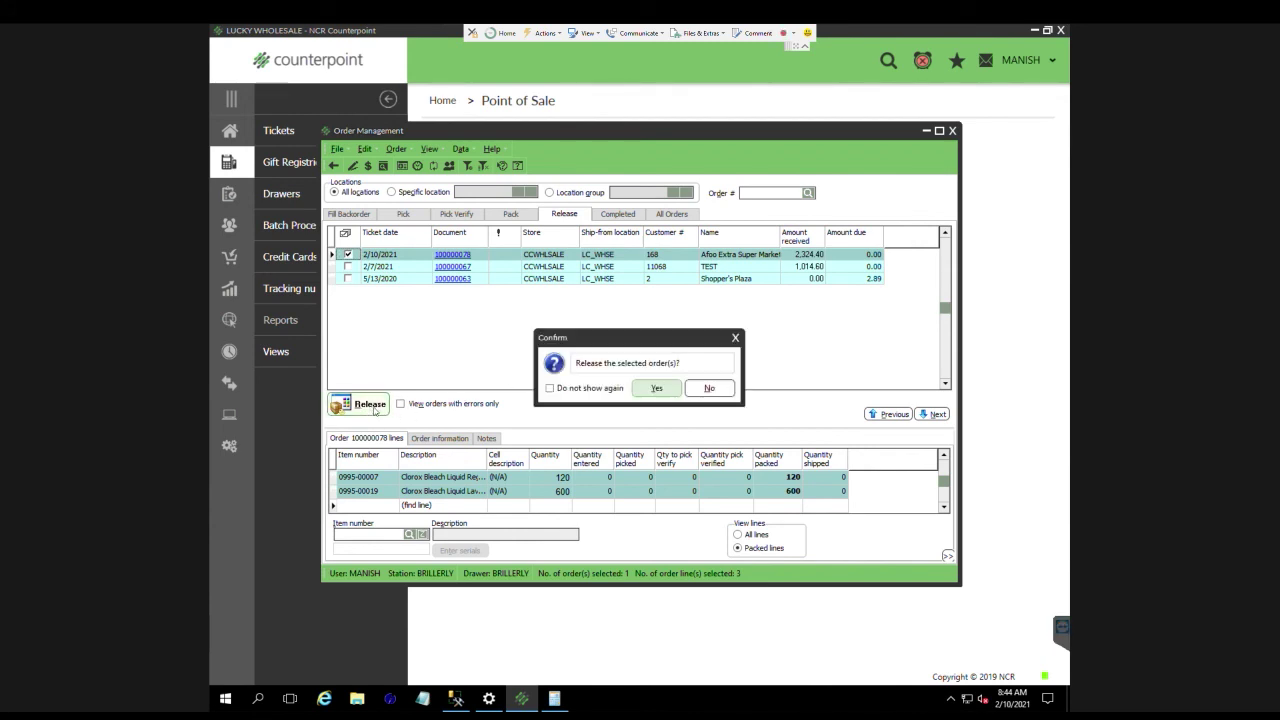
left_click(672, 389)
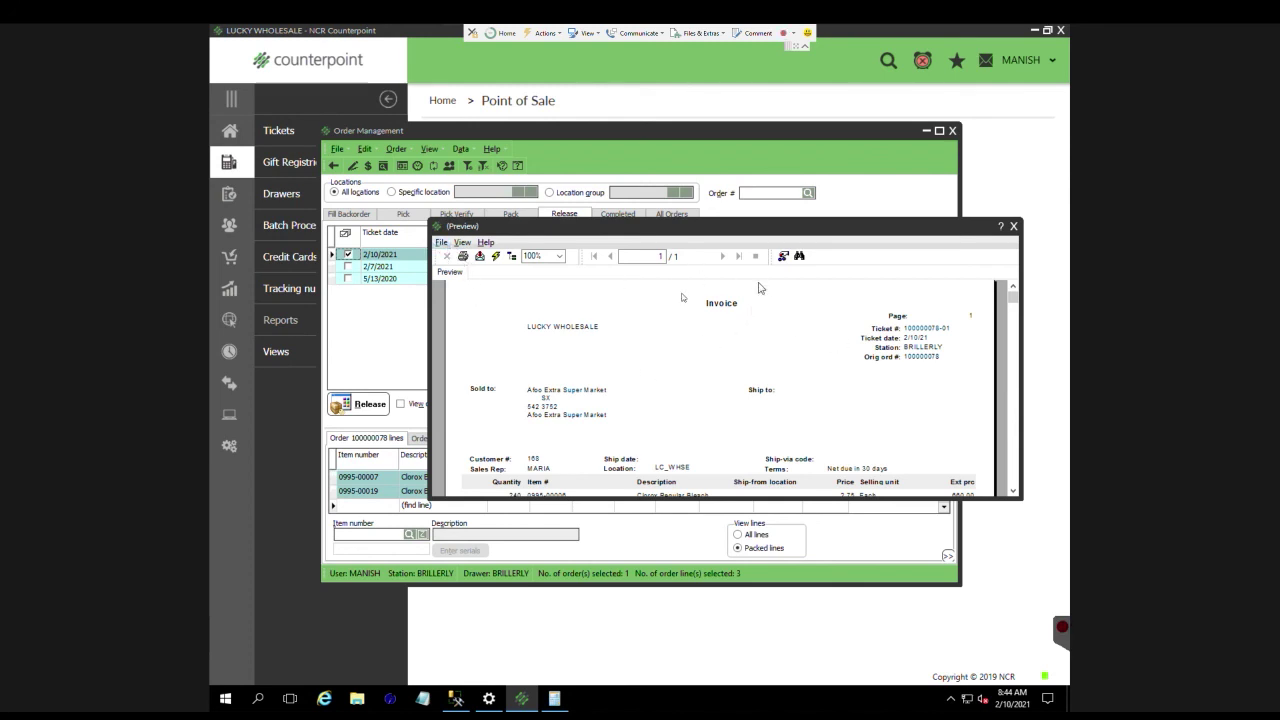
Print the whole invoice to a PDF in the february sales folder, using the order number as the file name.
left_click(441, 242)
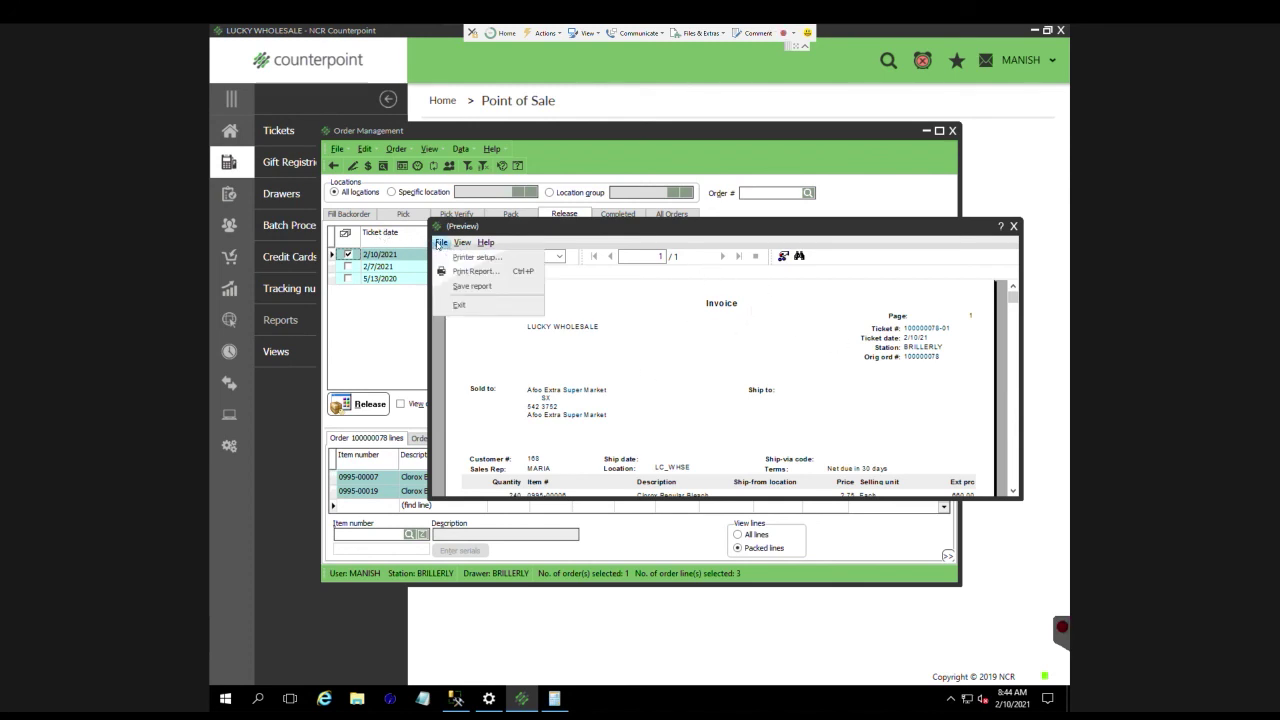
left_click(495, 274)
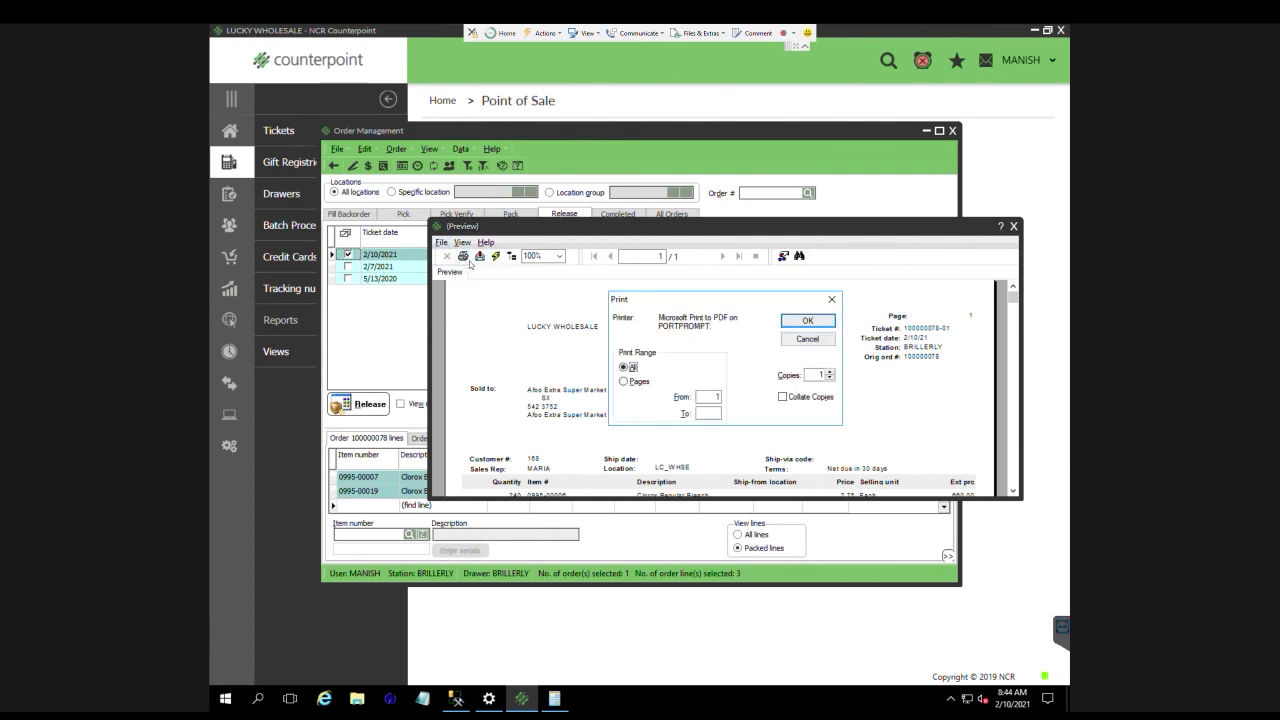
left_click(807, 321)
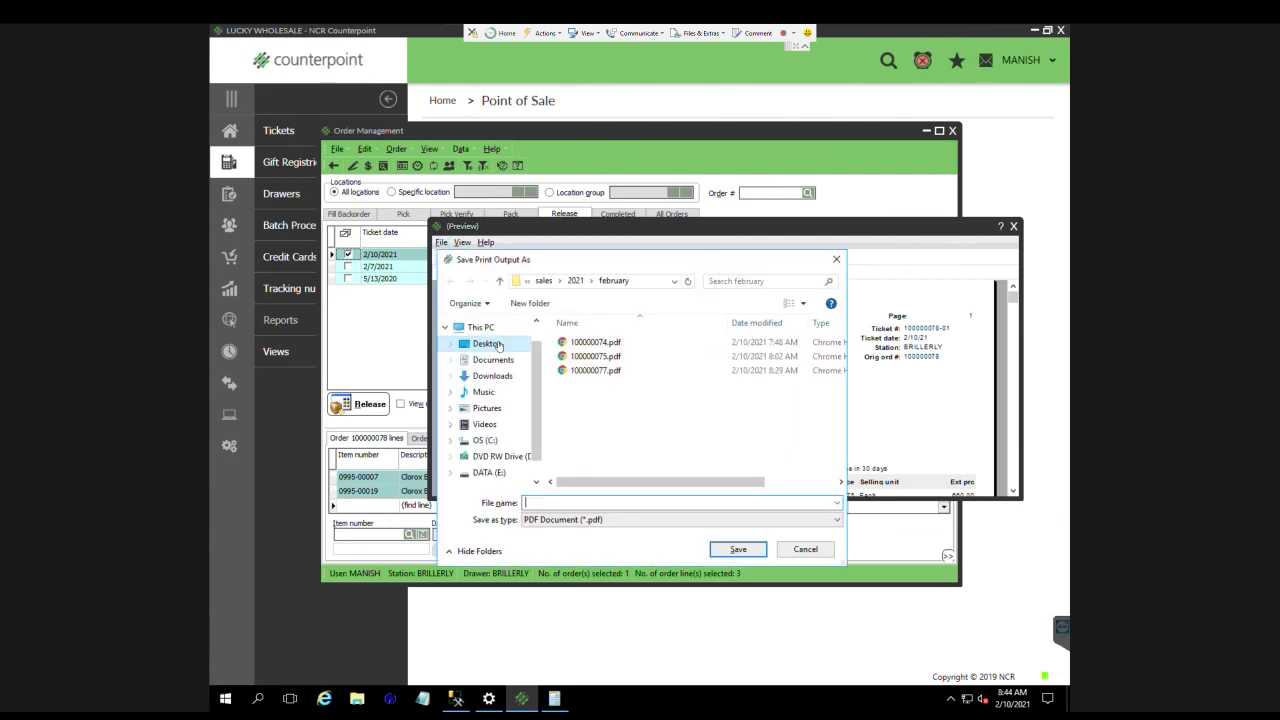
left_click(614, 372)
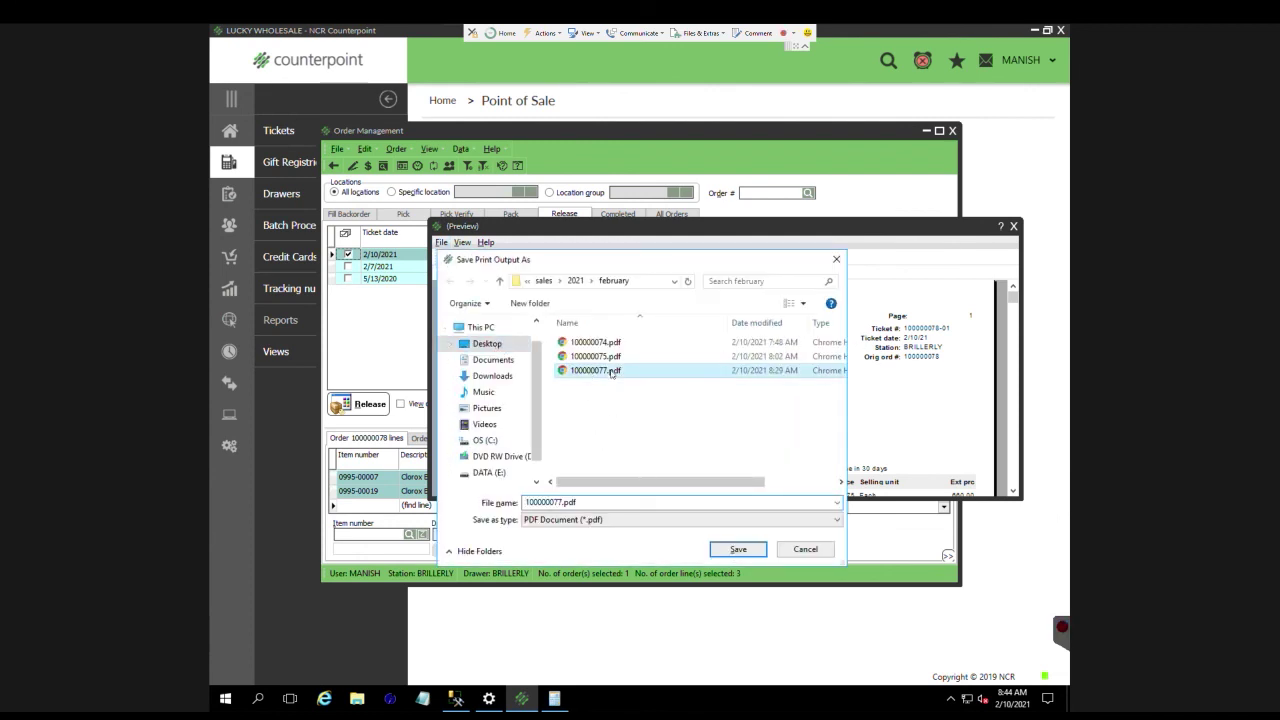
left_click_drag(524, 503, 578, 506)
left_click(565, 508)
key("BackSpace")
type("8")
key("Return")
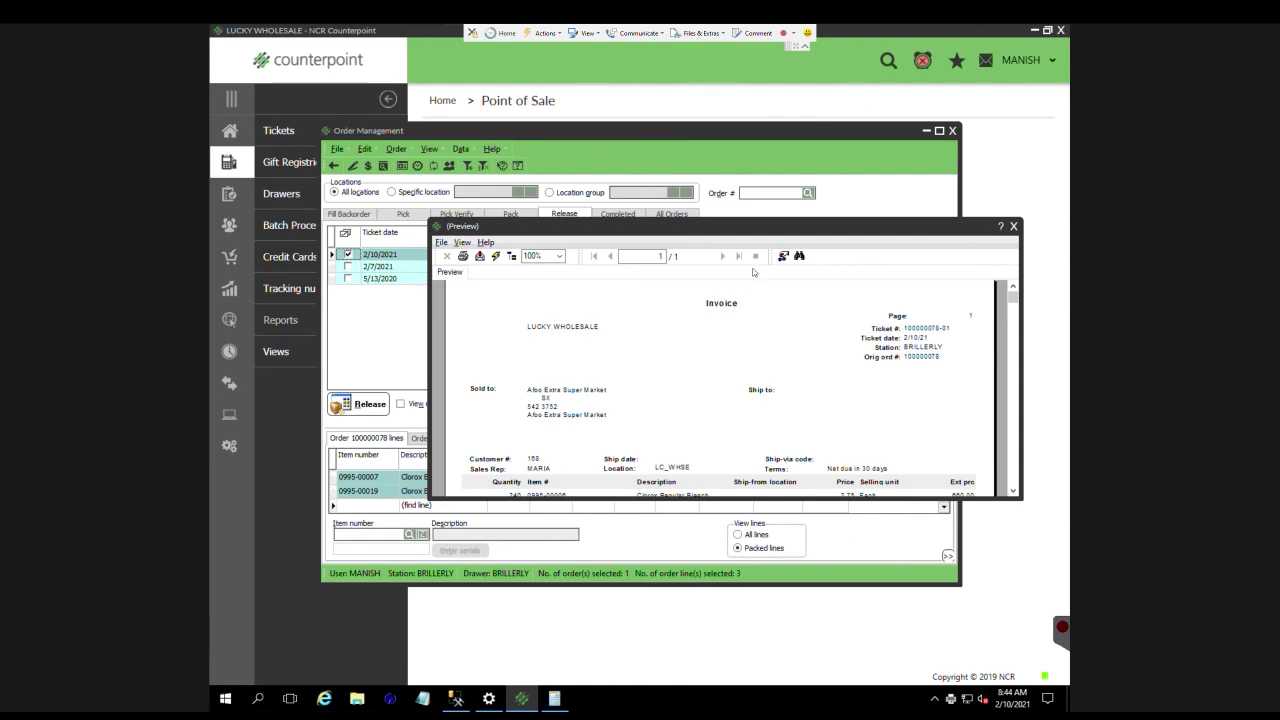
Set the invoice's printer to HP LaserJet Pro MFP M127fn.
left_click(441, 242)
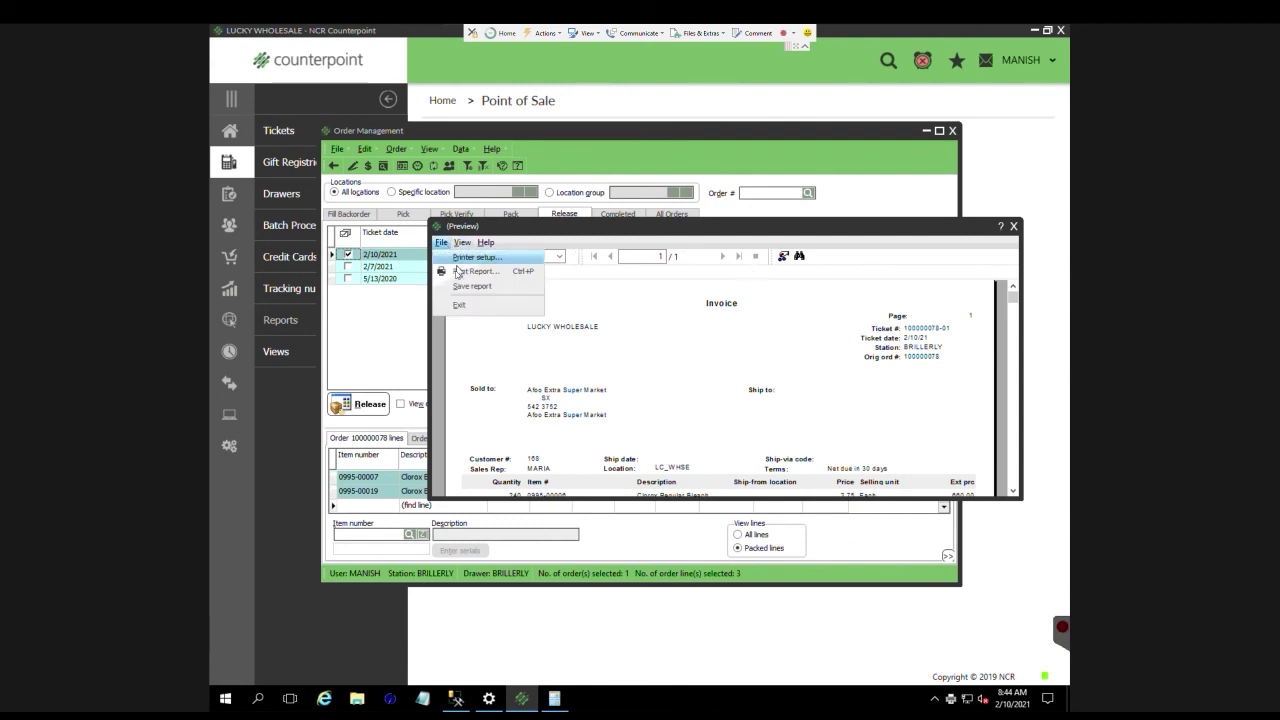
left_click(473, 257)
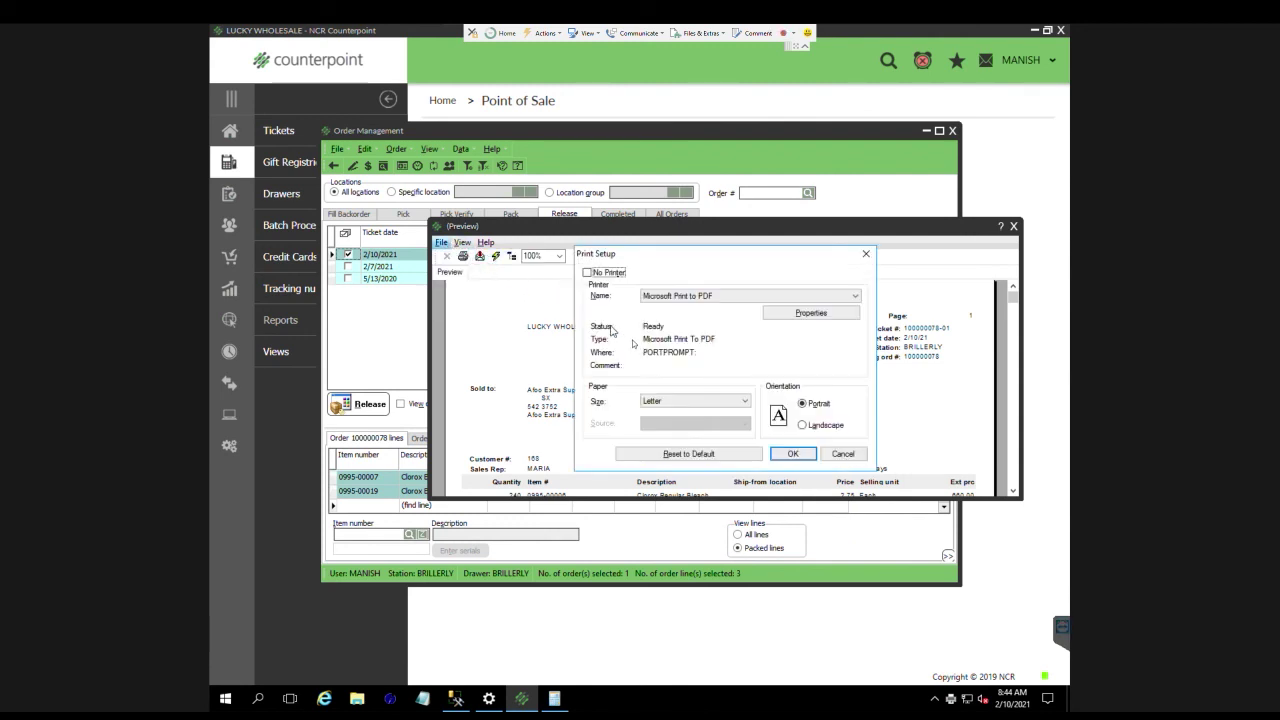
left_click(700, 296)
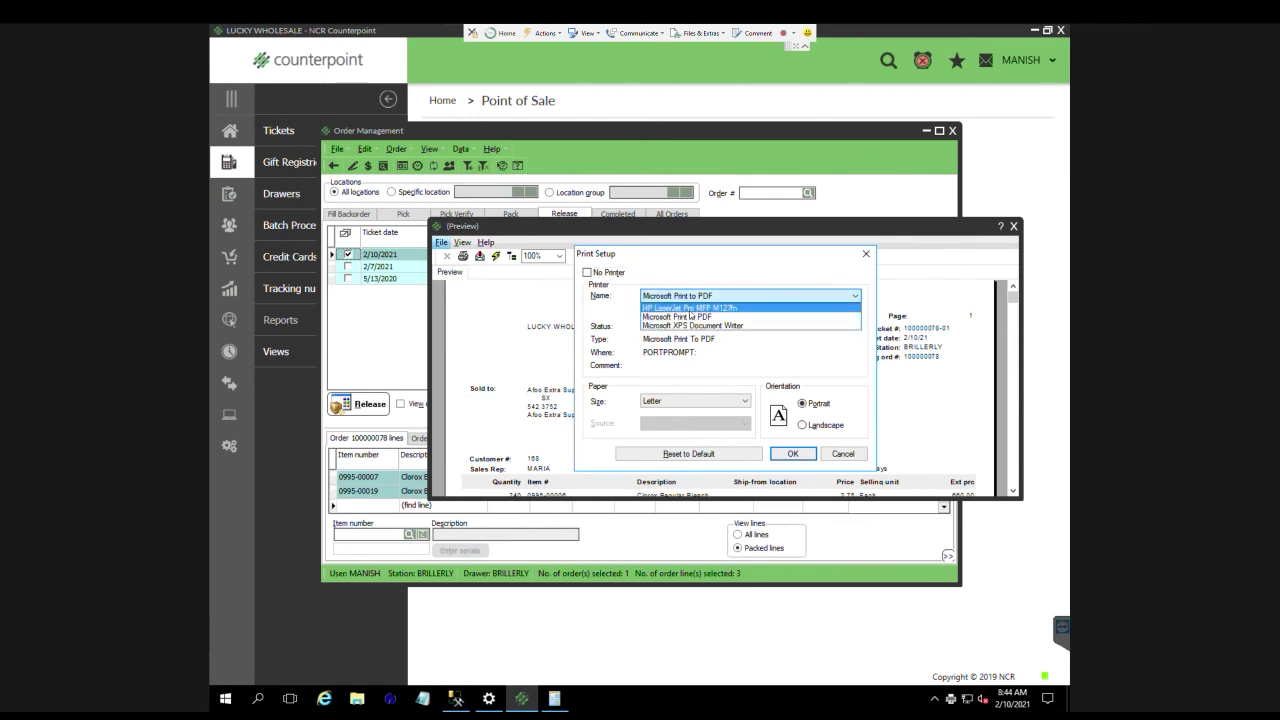
left_click(692, 308)
left_click(790, 453)
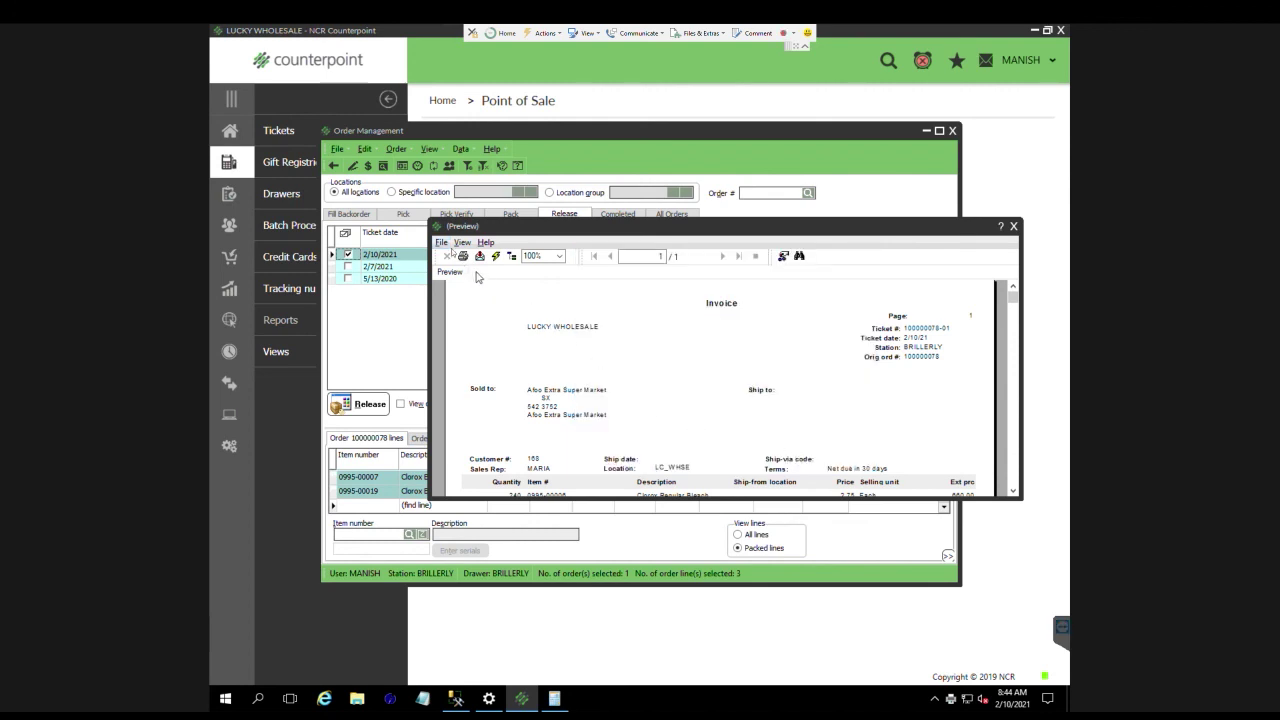
left_click(441, 243)
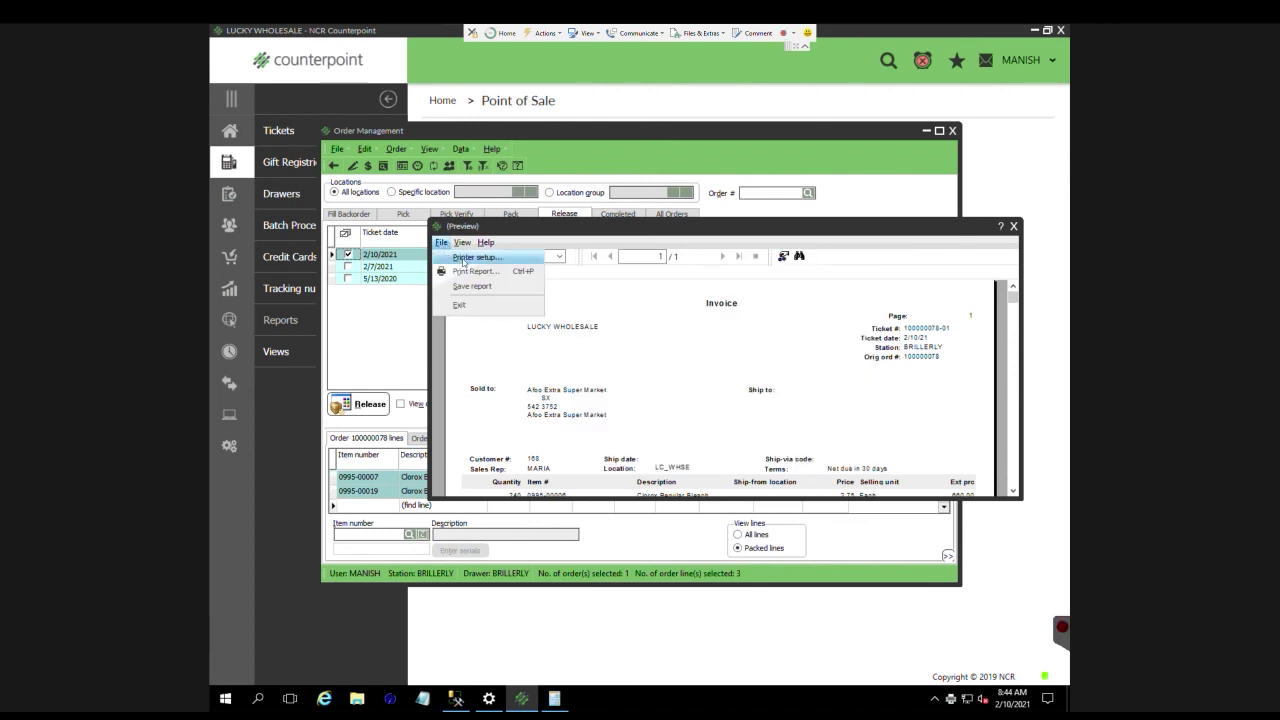
left_click(472, 258)
left_click(673, 300)
left_click(740, 308)
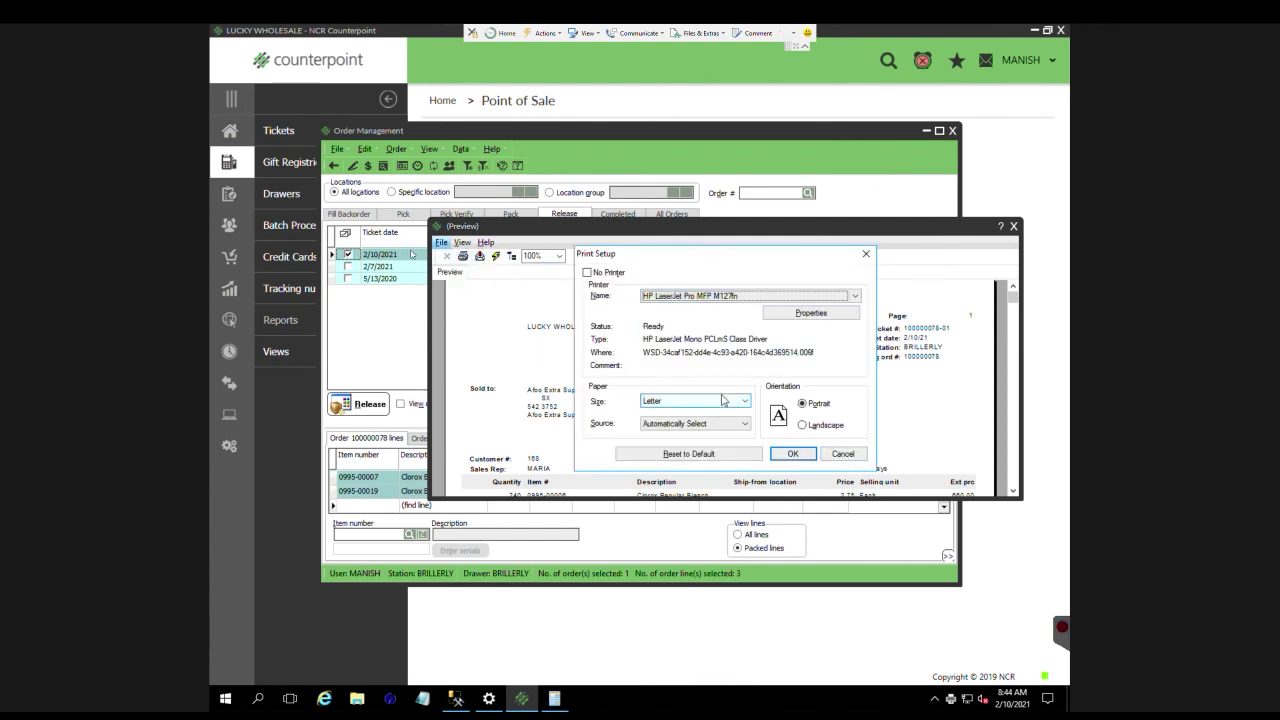
left_click(843, 453)
Print one copy of all invoice pages on the HP LaserJet, then close the preview and acknowledge the order release.
left_click(463, 257)
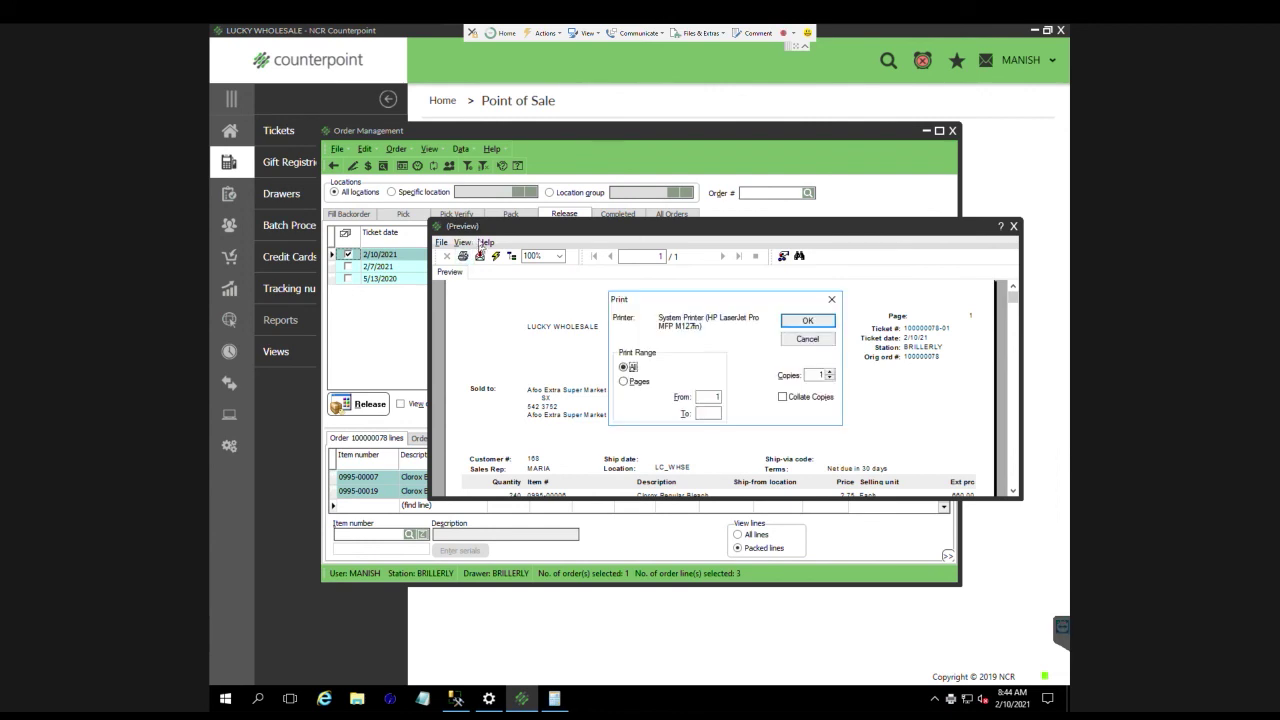
left_click(807, 322)
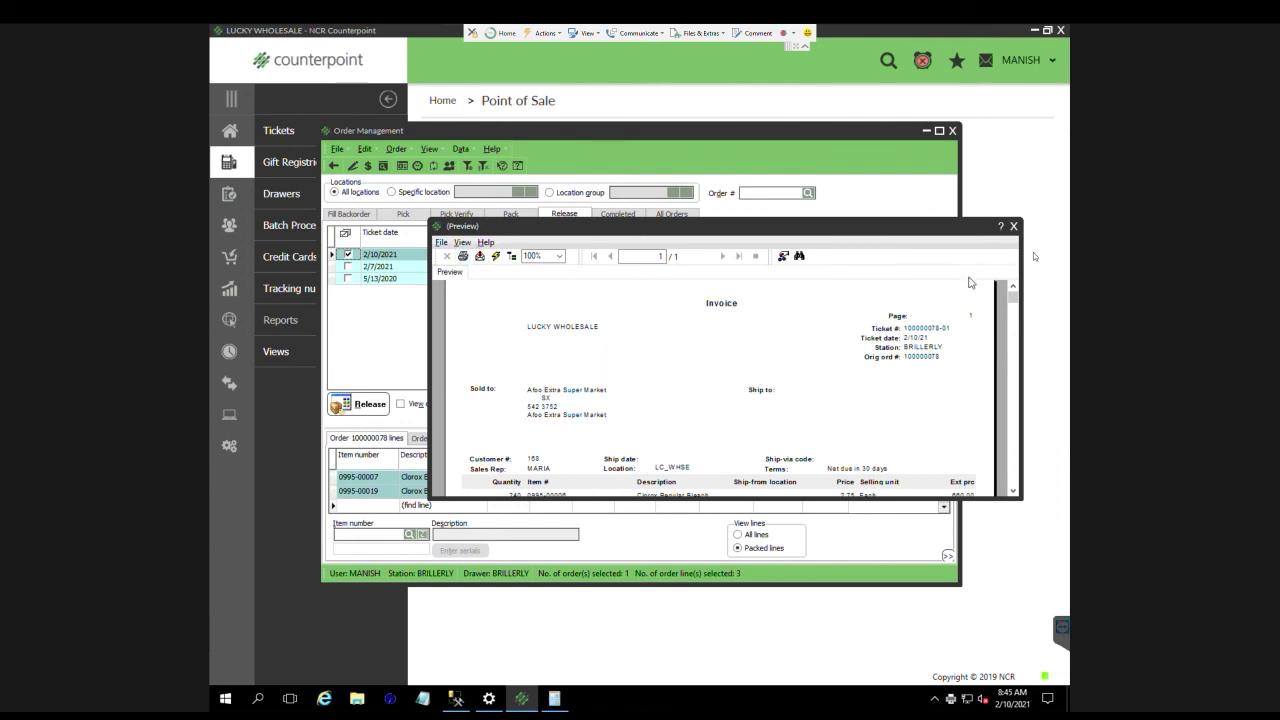
left_click(1012, 228)
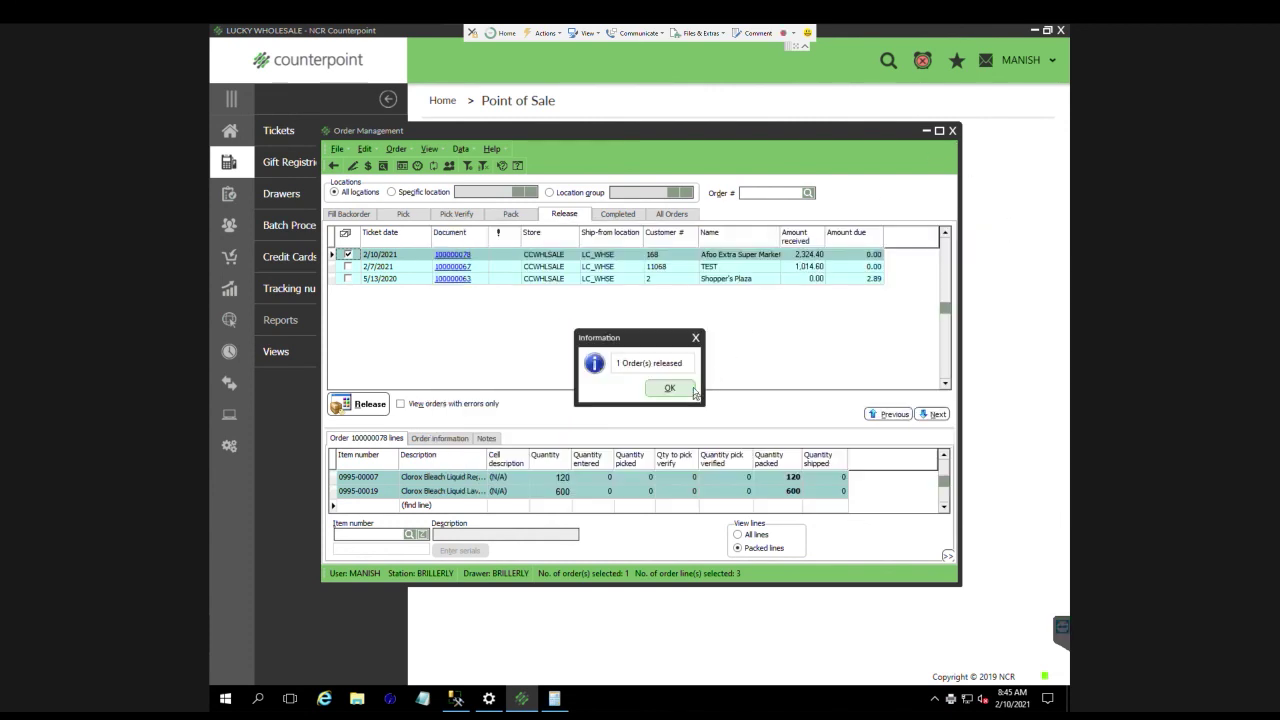
left_click(680, 388)
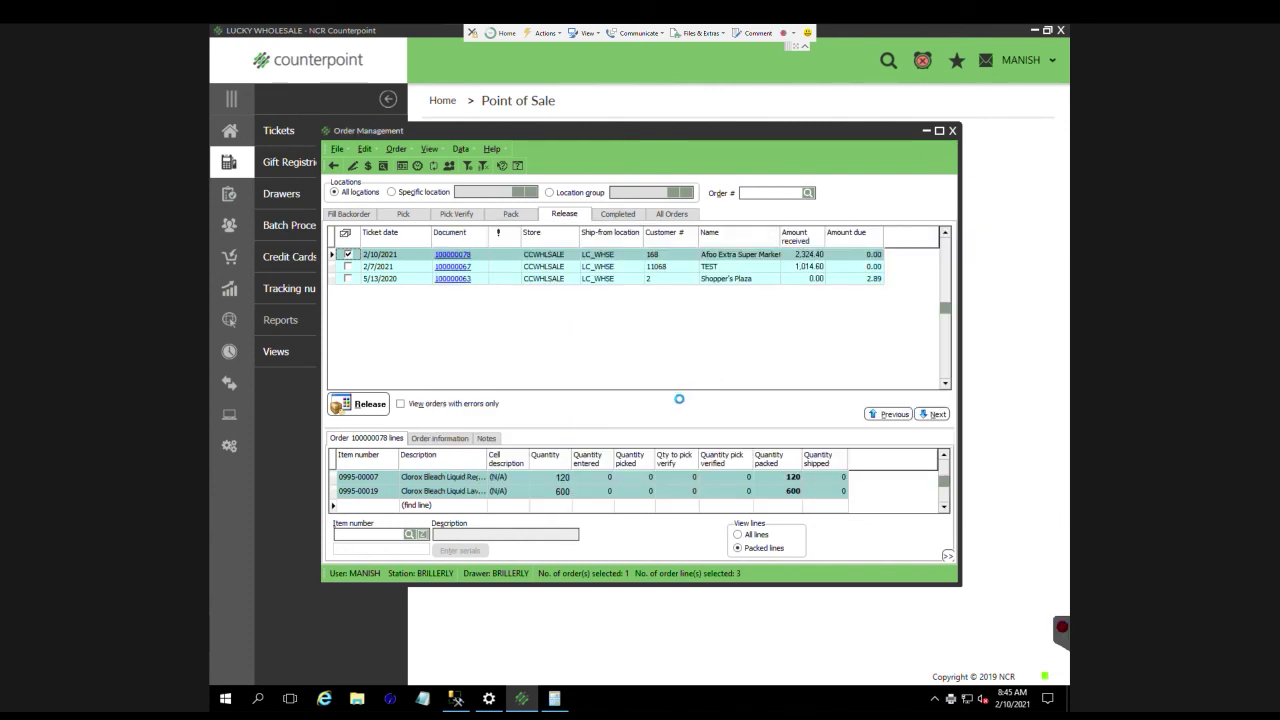